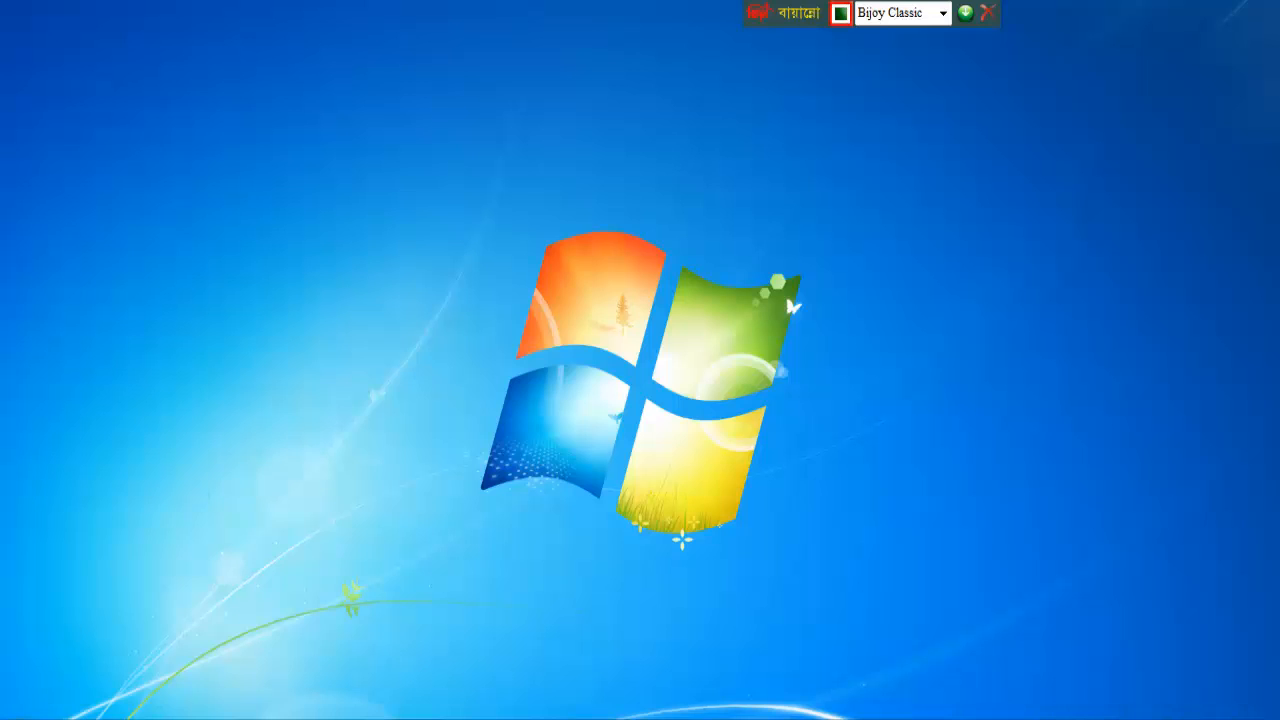
# Launch Word 2013, maximize its window and create a blank document.
pyautogui.click(20, 718)
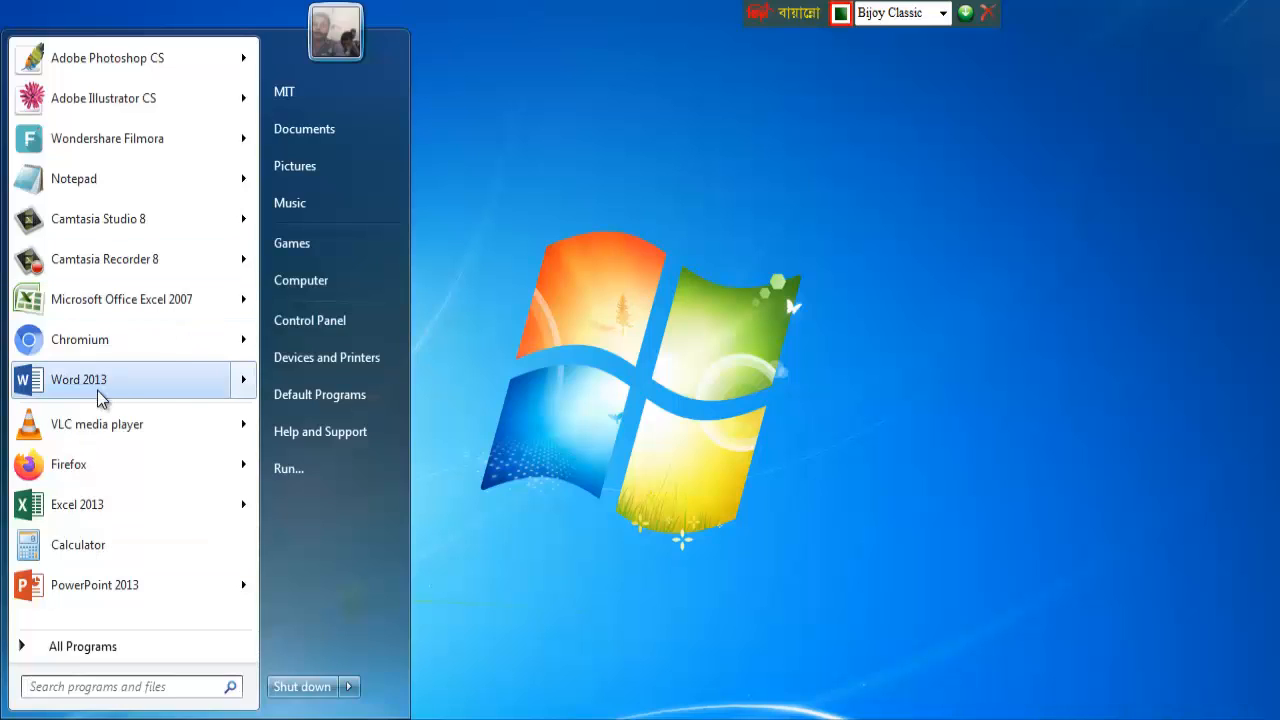
pyautogui.moveTo(97, 390)
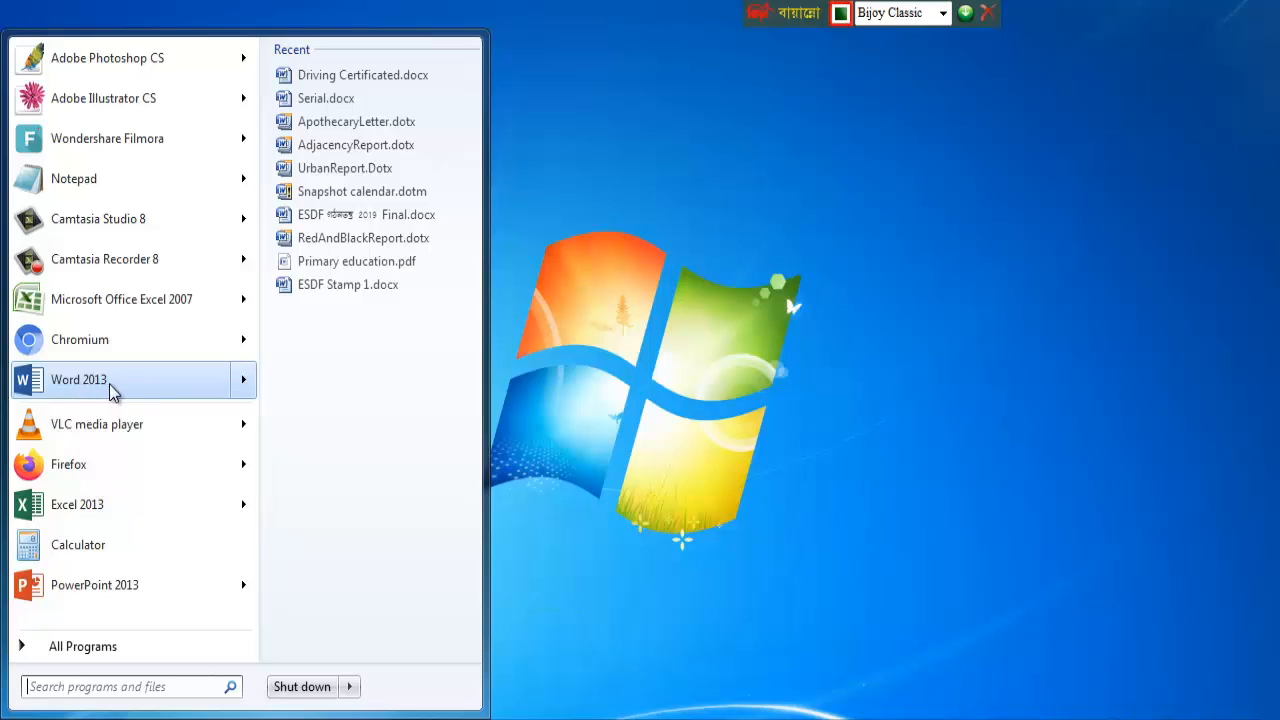
pyautogui.press('Escape')
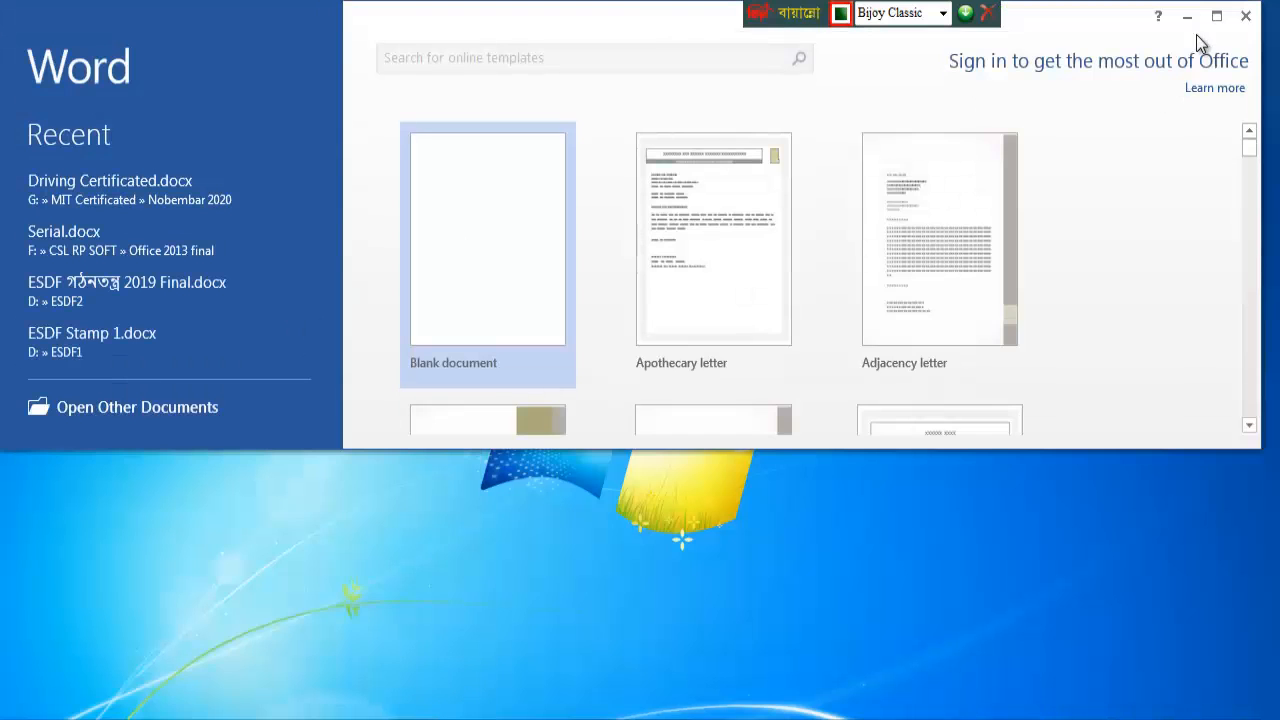
pyautogui.click(1216, 16)
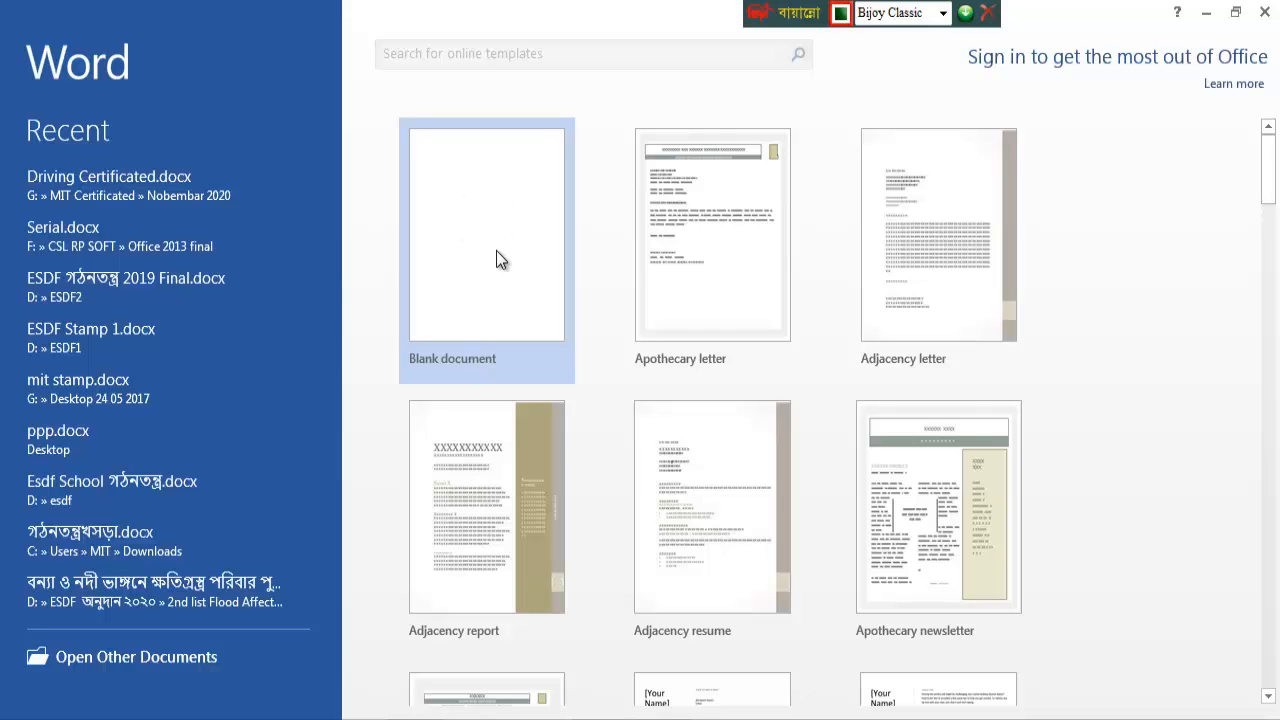
pyautogui.click(496, 222)
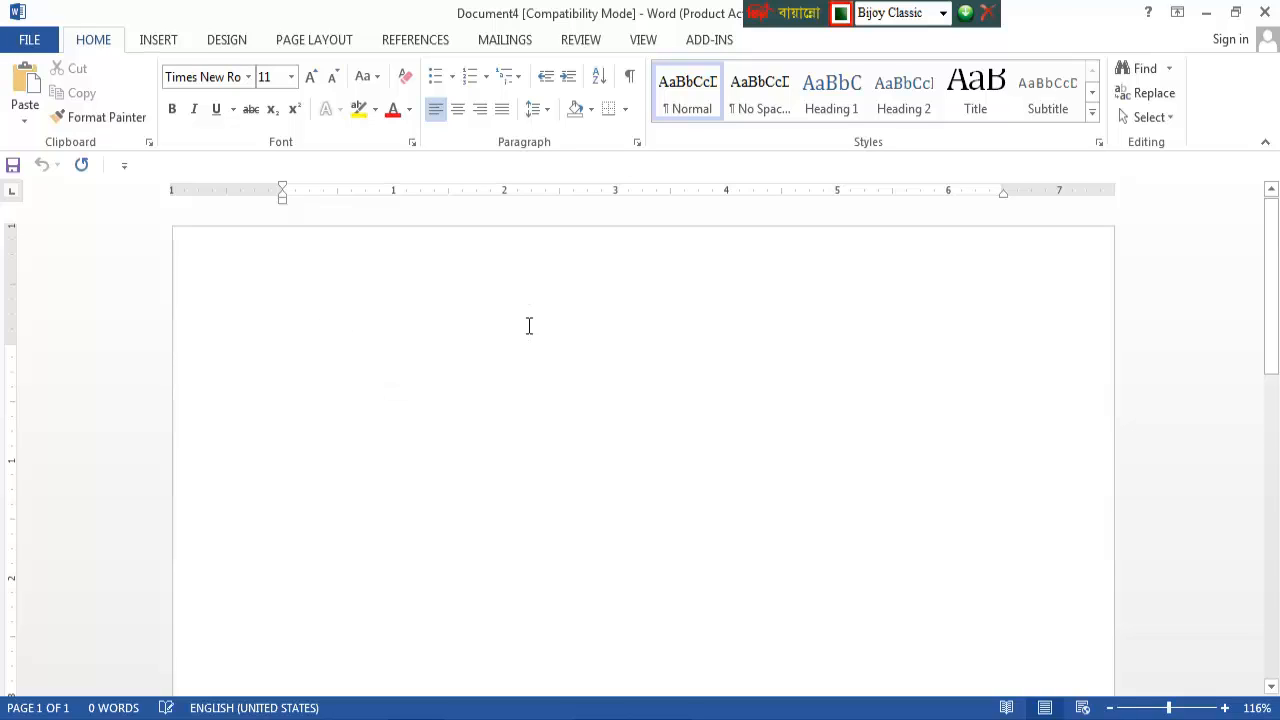
# Enable Show text boundaries under the advanced Word options for document content.
pyautogui.click(30, 41)
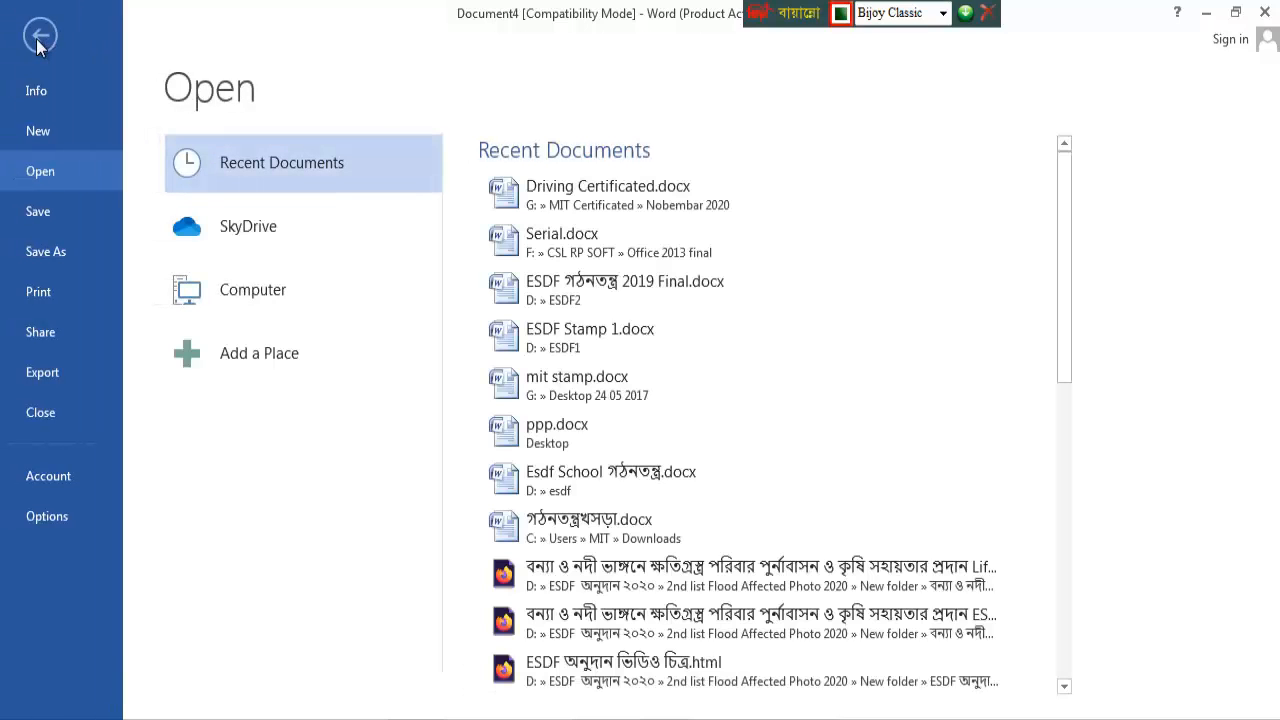
pyautogui.click(42, 521)
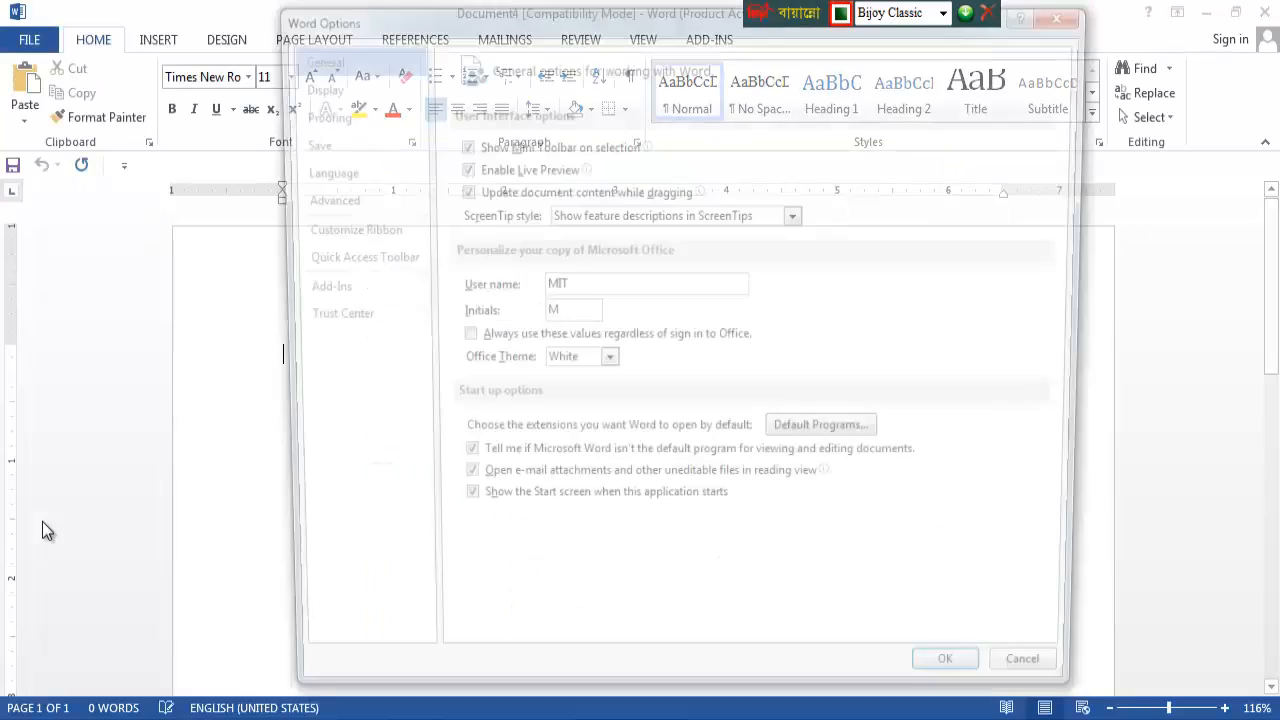
pyautogui.moveTo(480, 28); pyautogui.dragTo(118, 37)
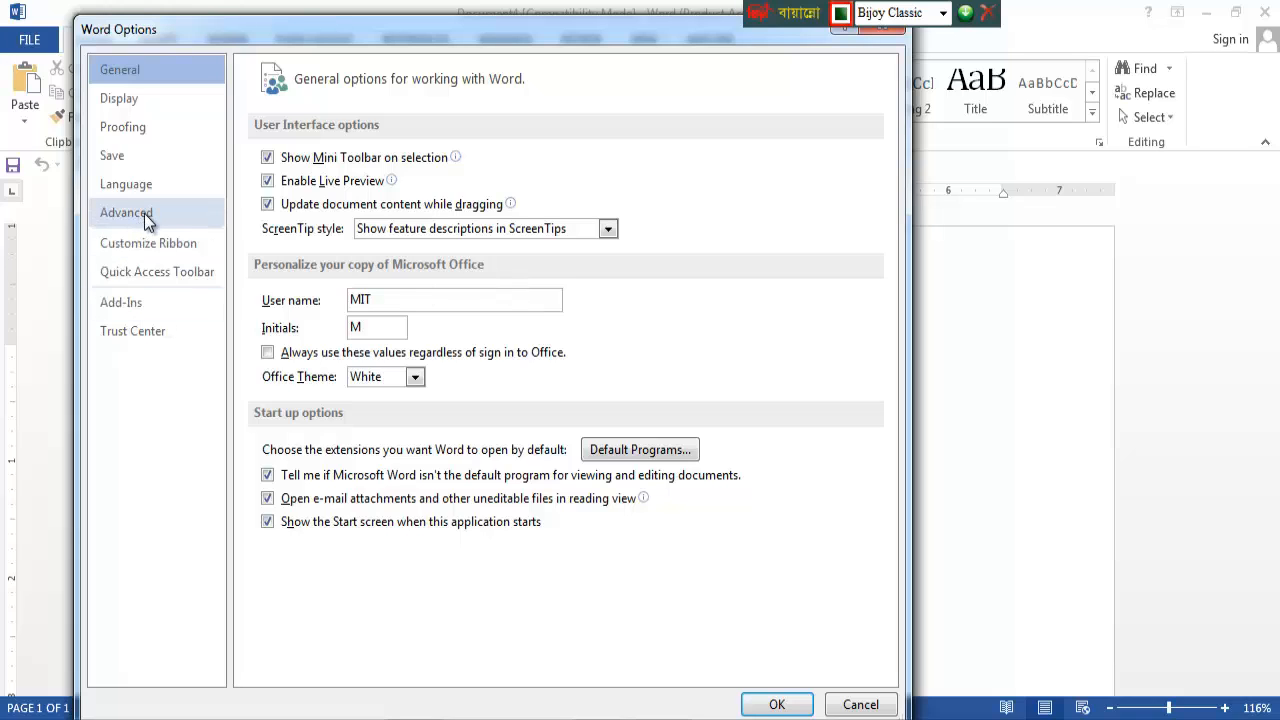
pyautogui.click(112, 222)
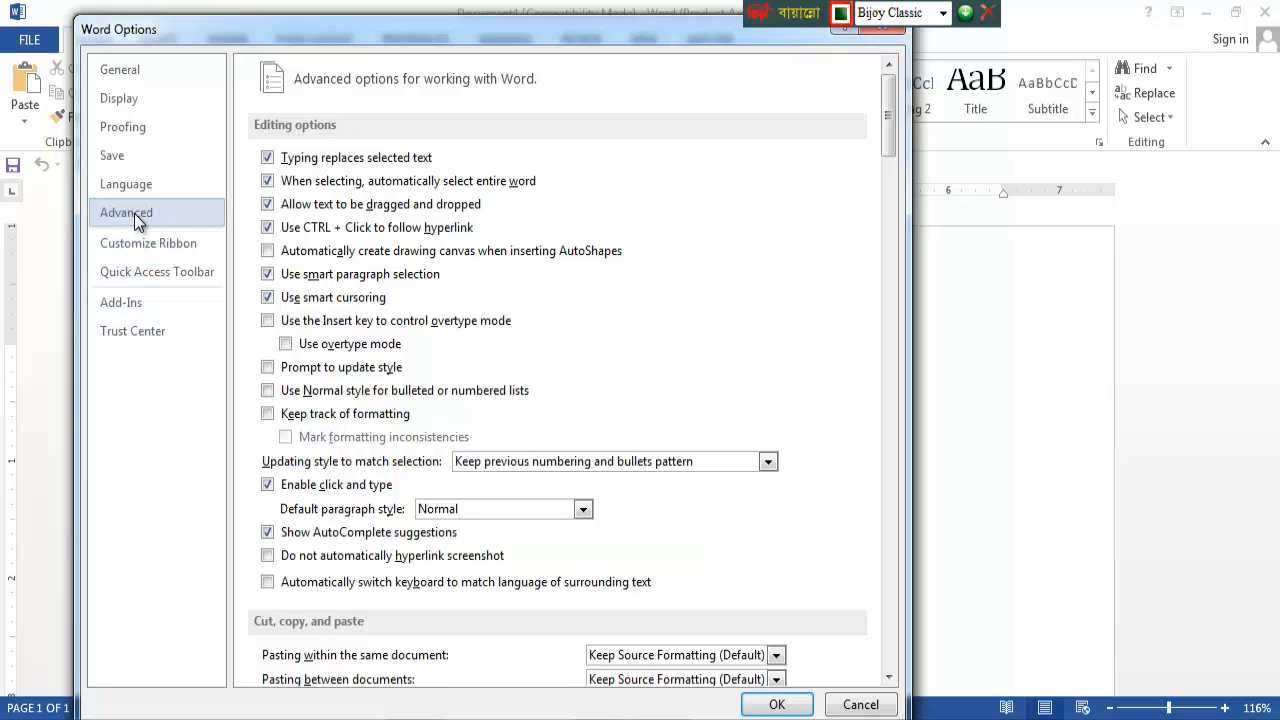
pyautogui.moveTo(891, 114); pyautogui.dragTo(890, 238)
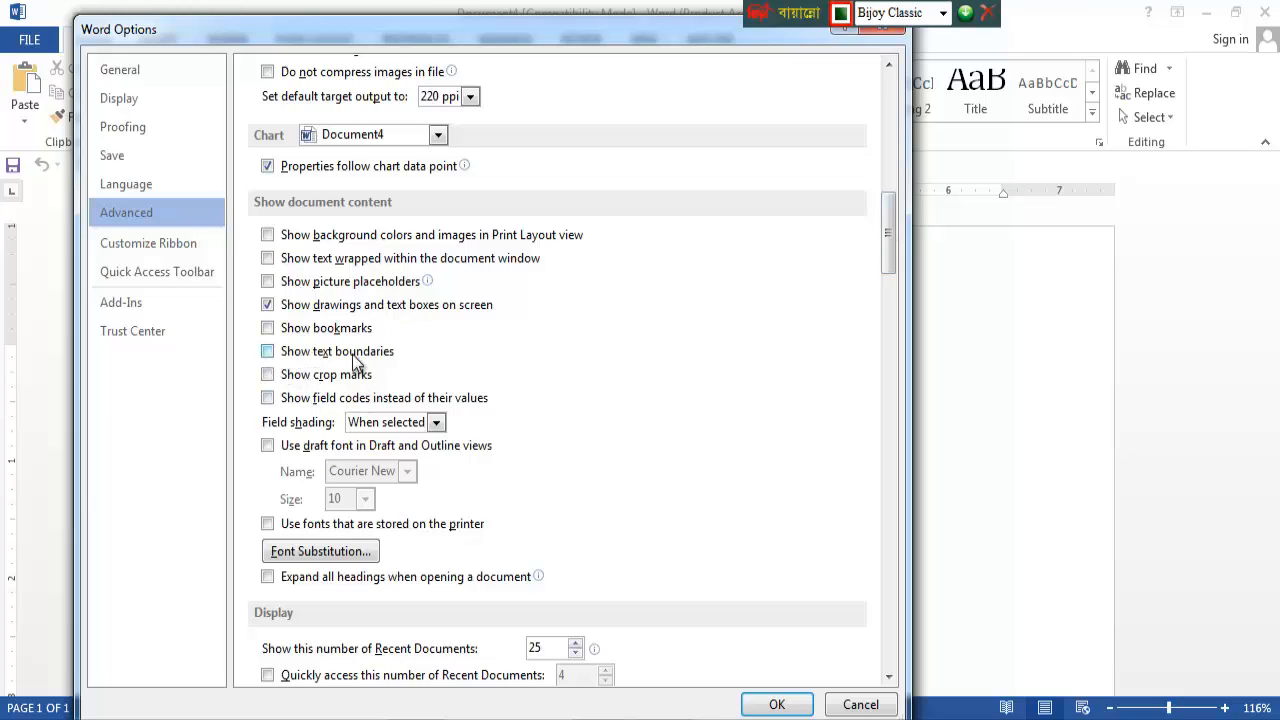
pyautogui.click(269, 356)
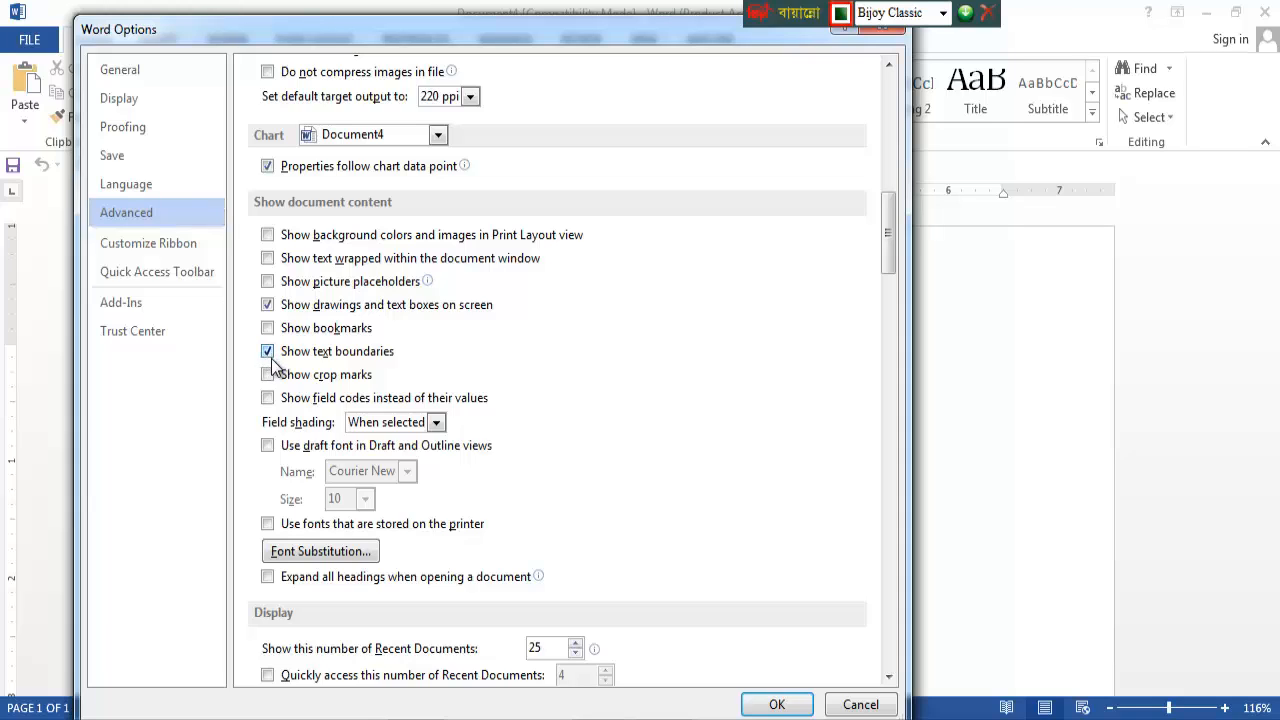
pyautogui.click(781, 705)
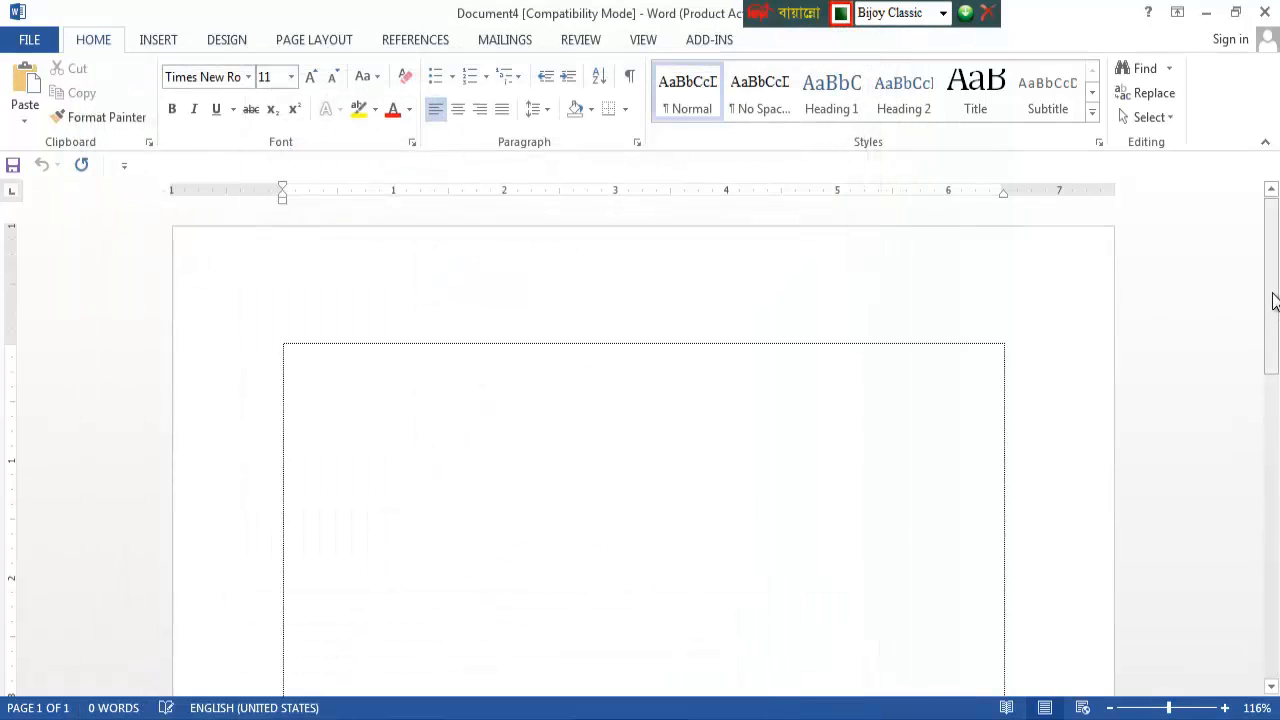
pyautogui.moveTo(1274, 300)
pyautogui.mouseDown()
pyautogui.moveTo(1275, 338)
pyautogui.moveTo(1275, 279)
pyautogui.mouseUp()
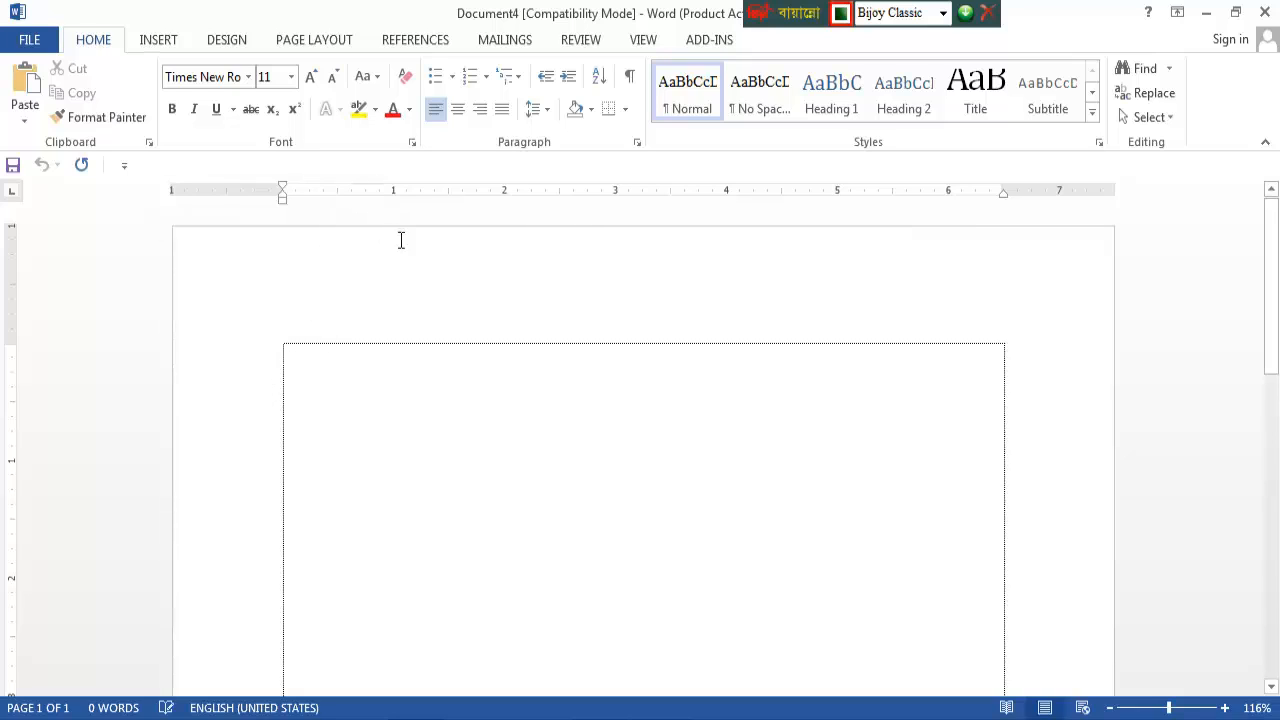
# Choose the Bijoy Classic keyboard layout and set the document font to SutonnyMJ.
pyautogui.click(249, 77)
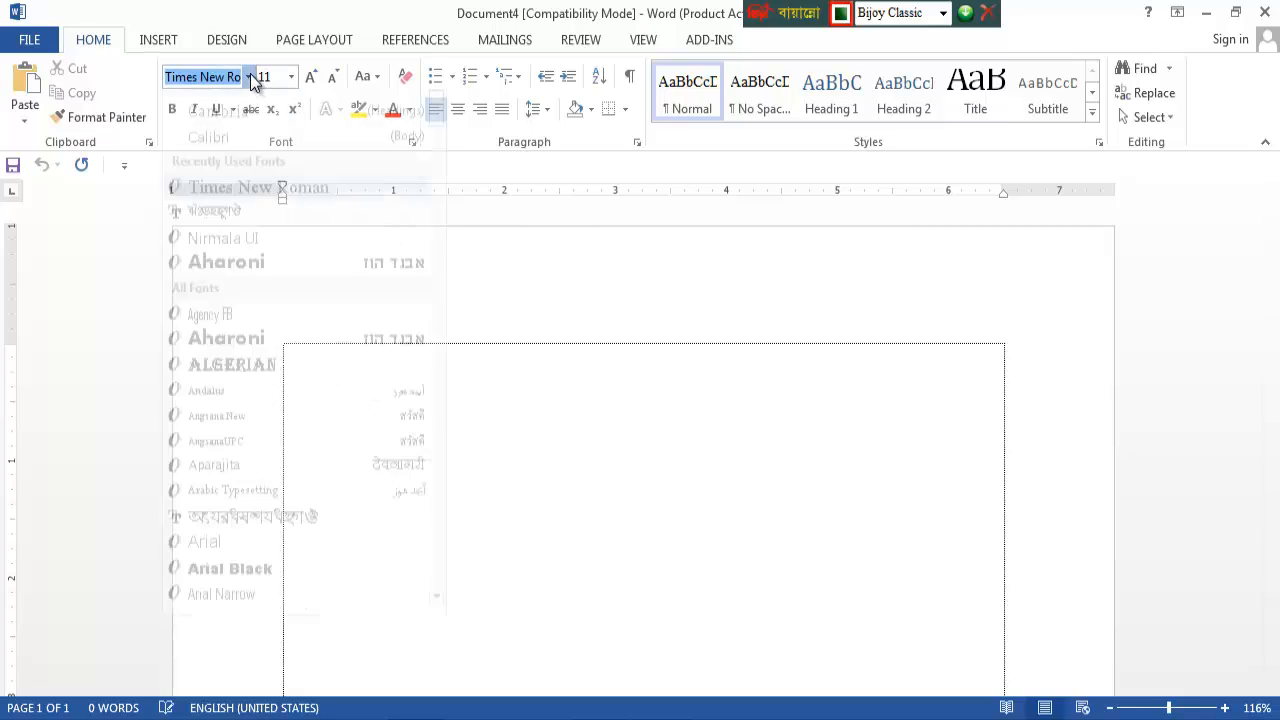
pyautogui.click(942, 12)
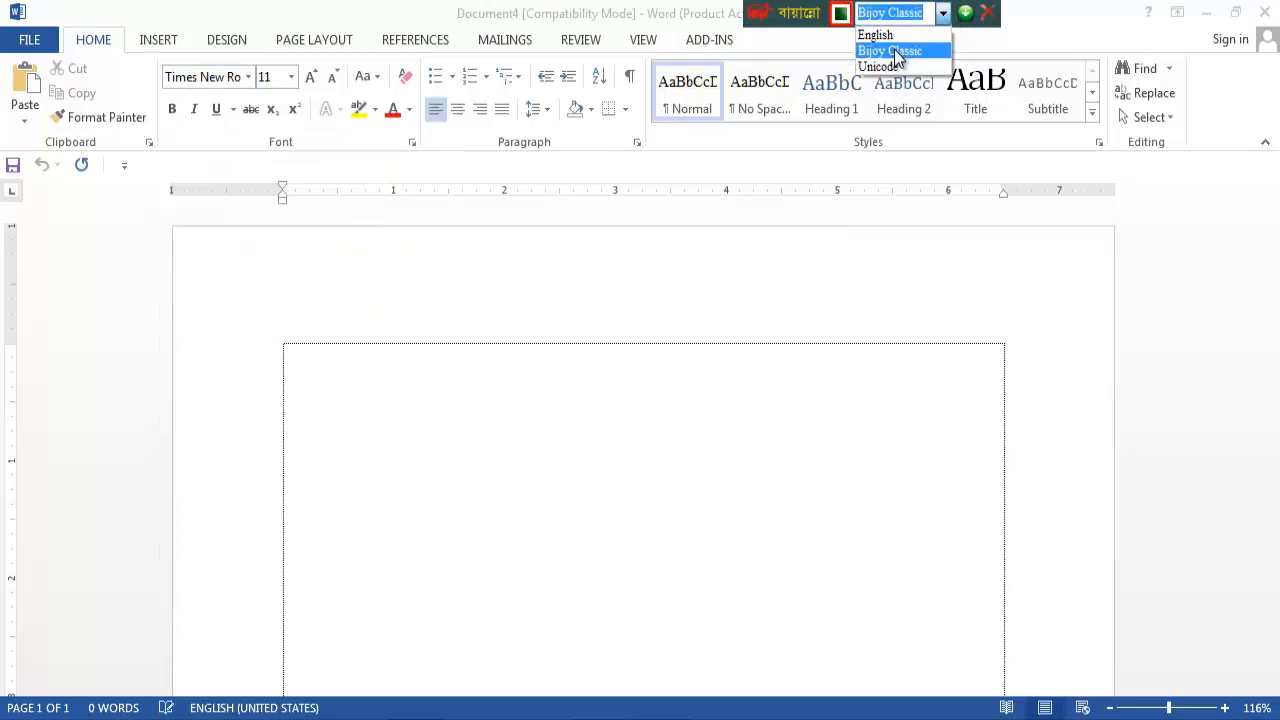
pyautogui.click(893, 51)
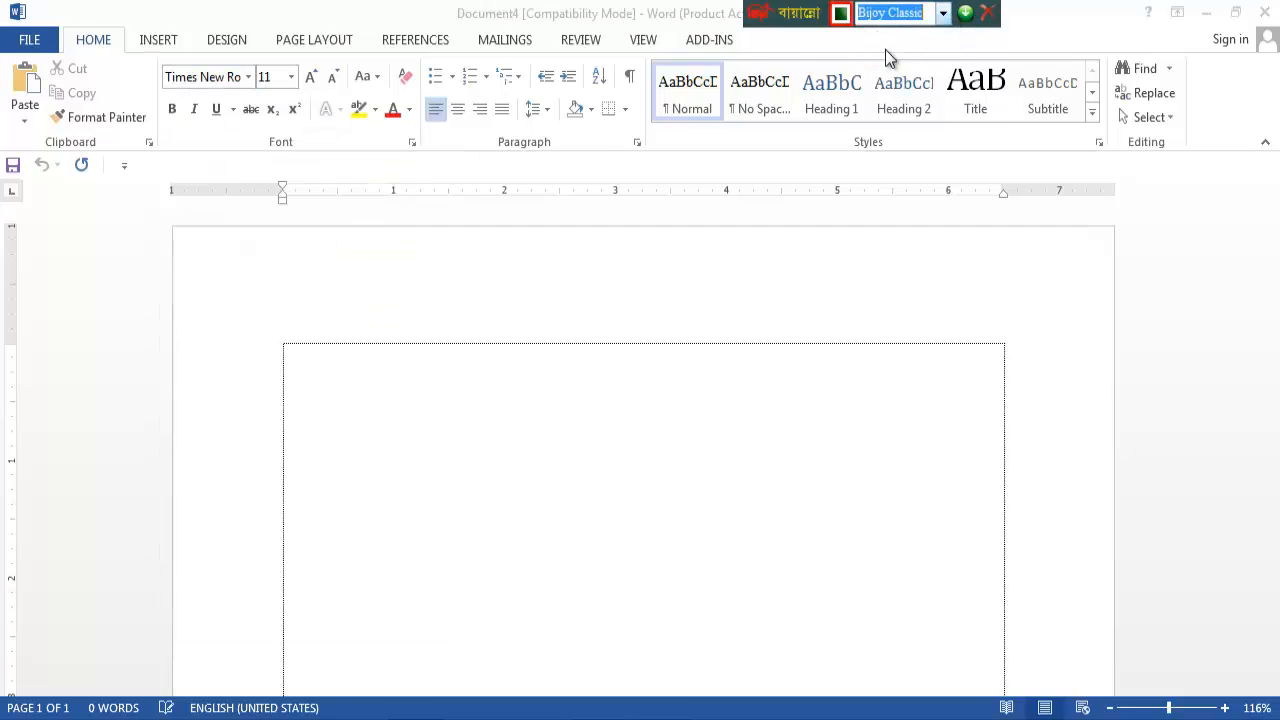
pyautogui.click(247, 77)
pyautogui.click(210, 238)
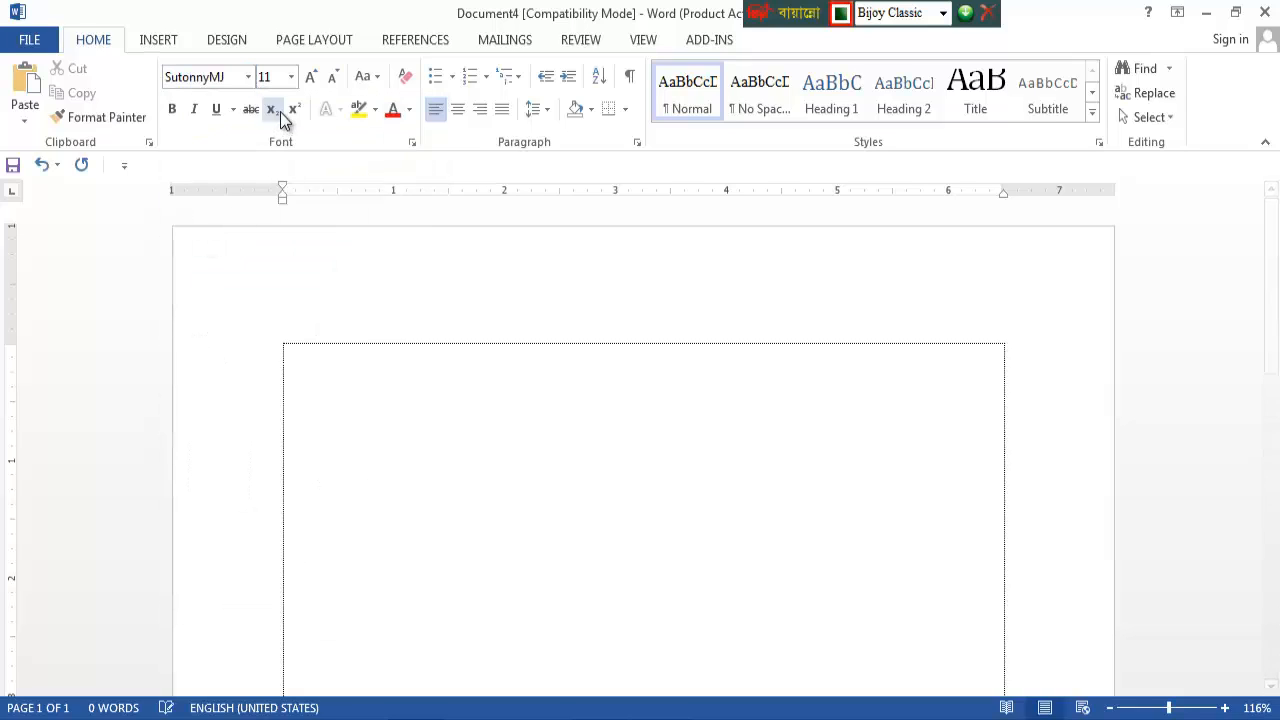
# Set the font size to 28 and write the Bangla word বাবা on the first line.
pyautogui.click(291, 77)
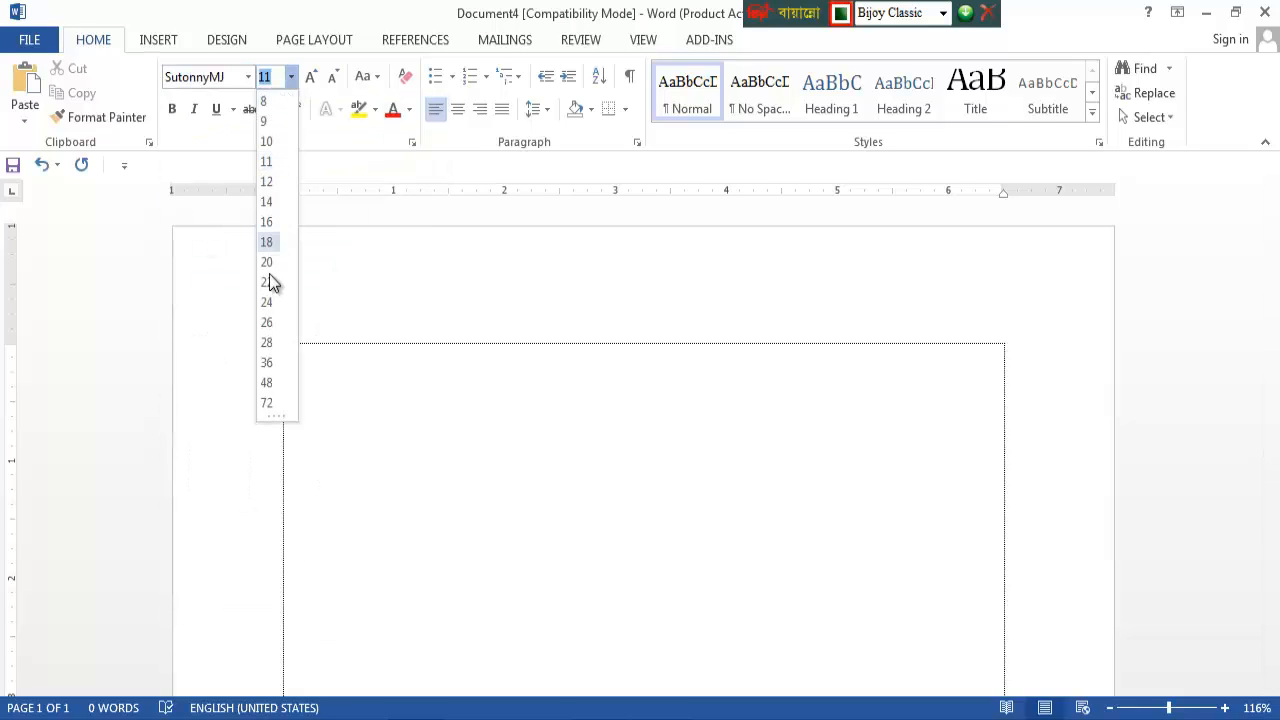
pyautogui.click(267, 343)
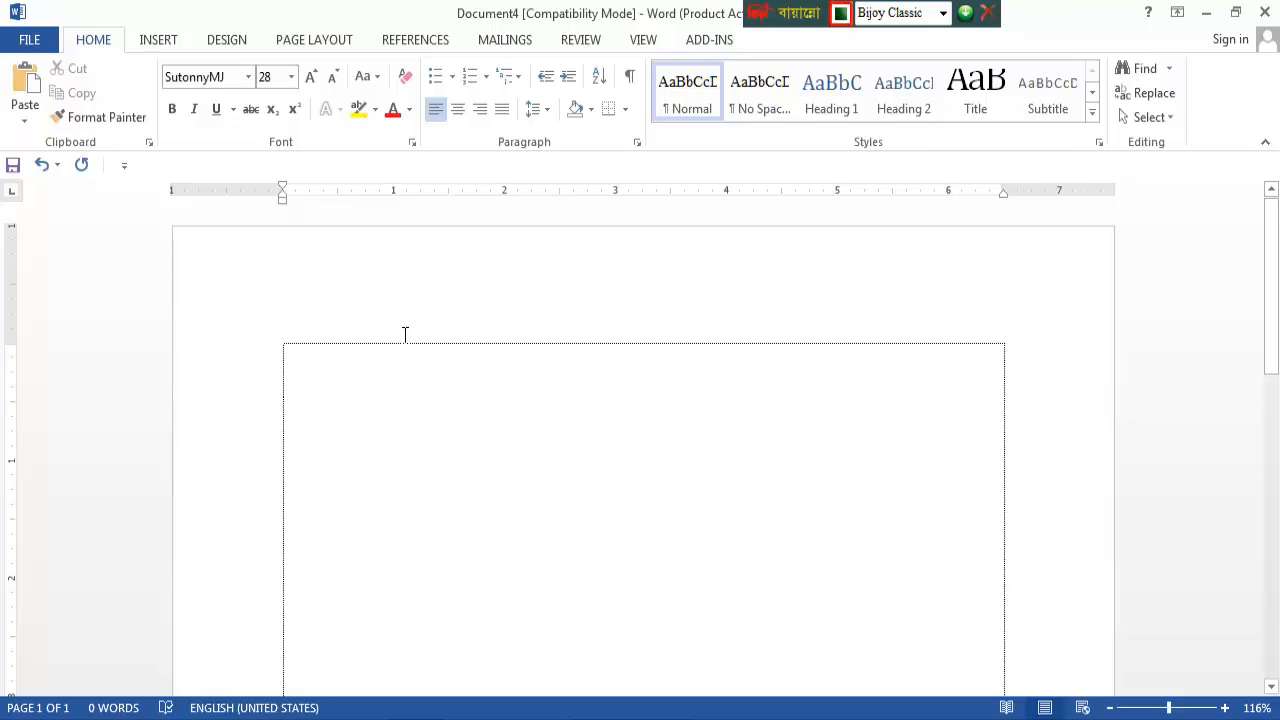
pyautogui.write('ব')
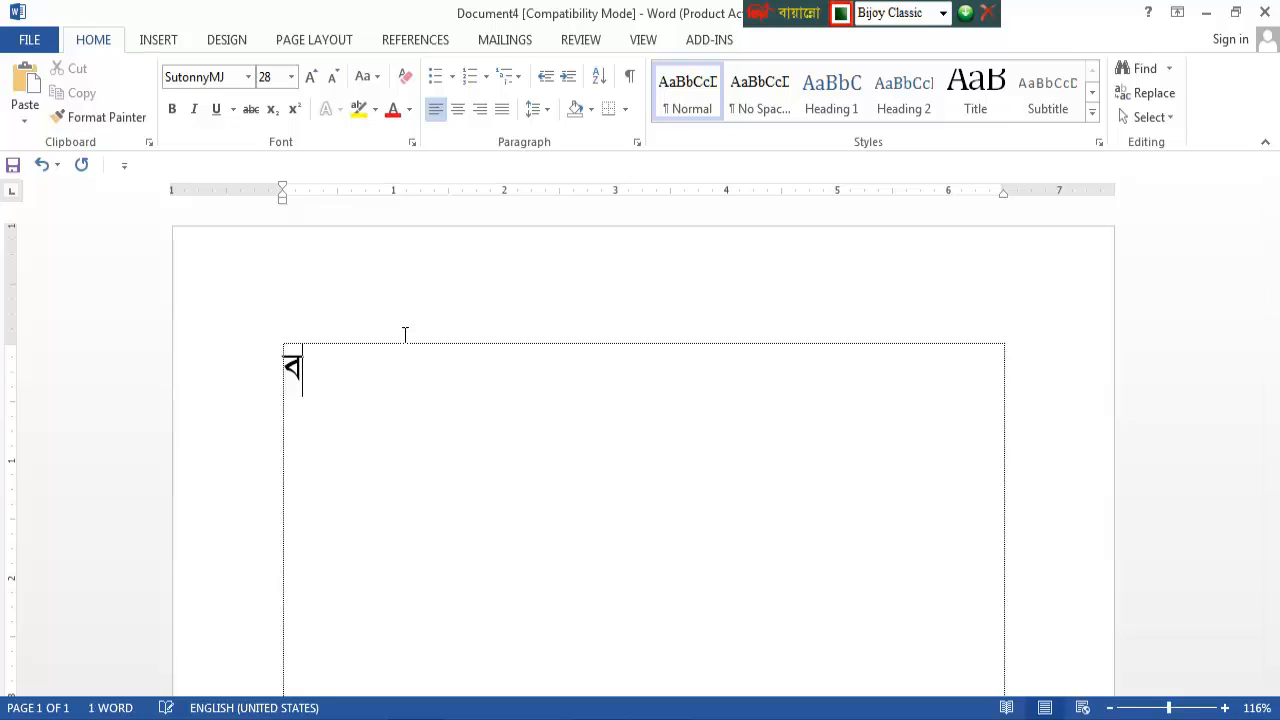
pyautogui.write('াবা')
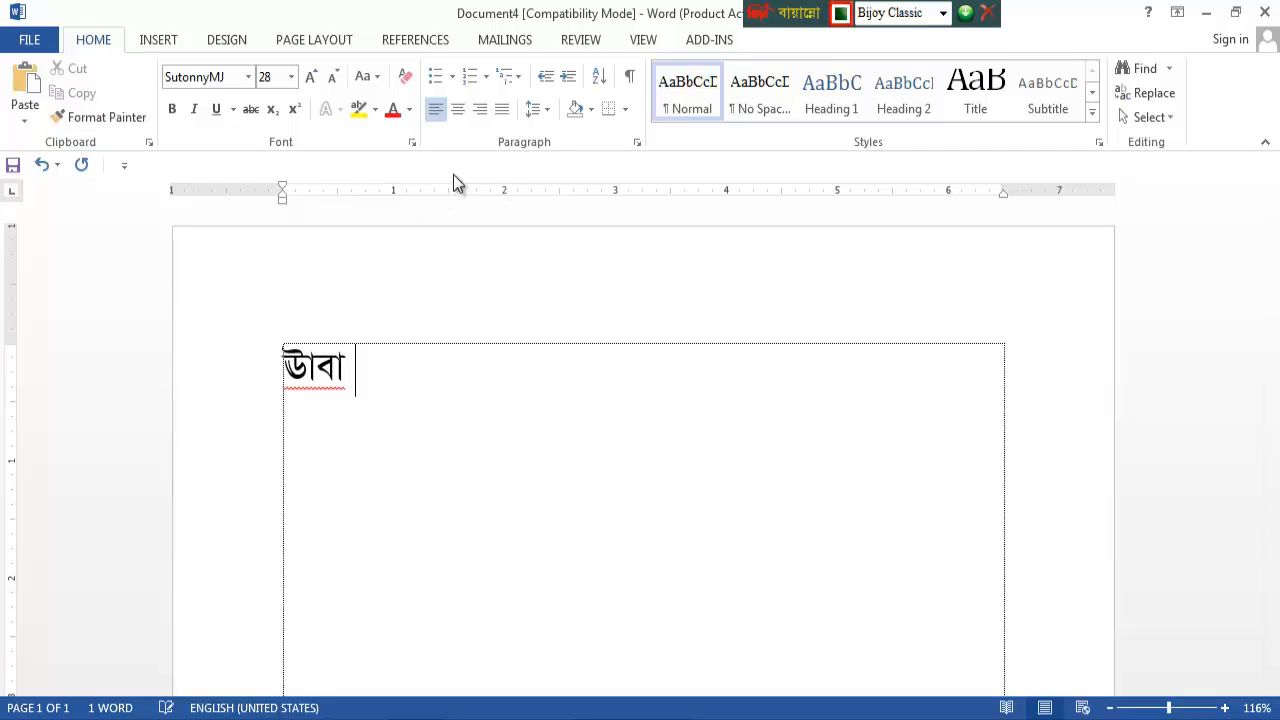
# Turn off AutoCorrect Options buttons, all capitalization and caps lock corrections, and Replace text as you type in the proofing options.
pyautogui.click(27, 41)
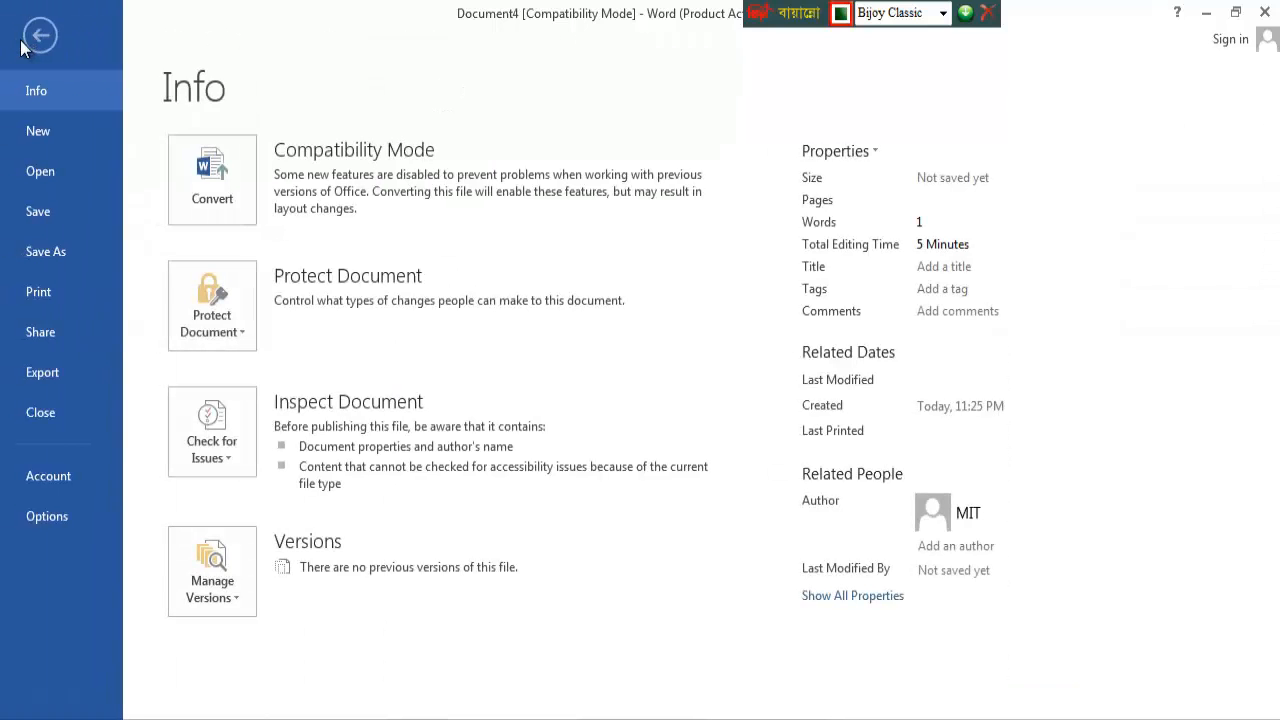
pyautogui.click(46, 517)
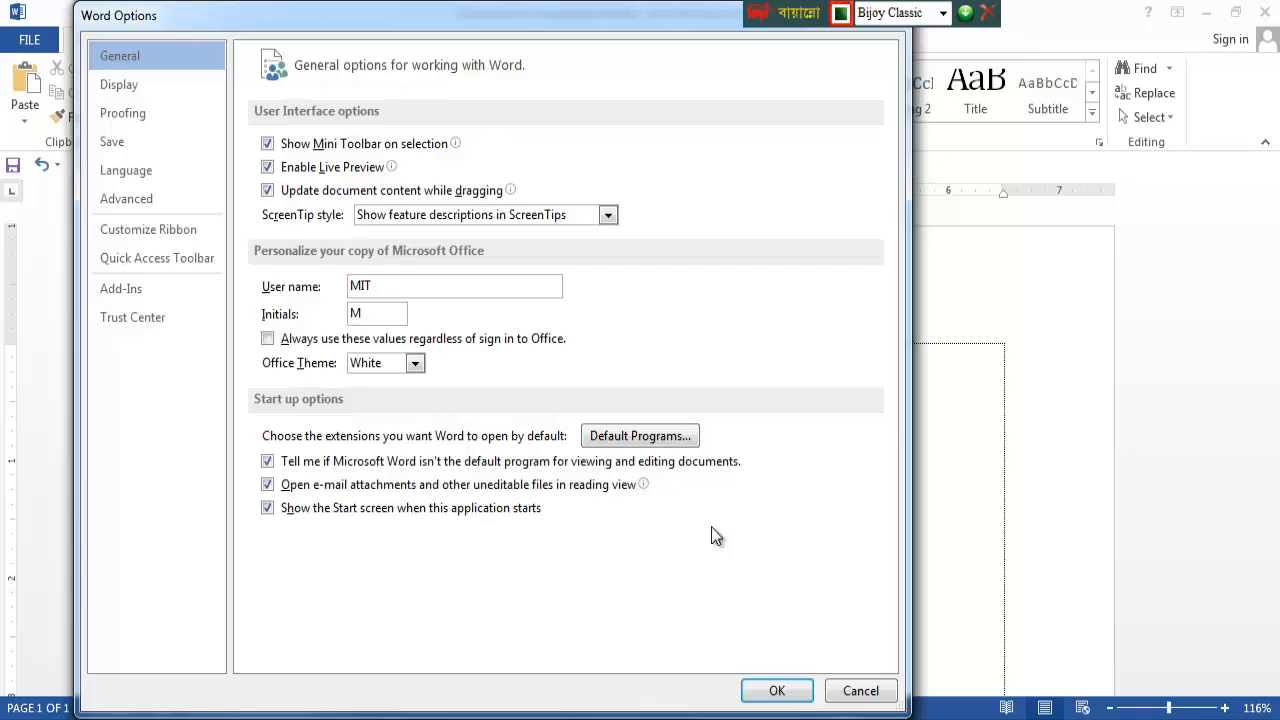
pyautogui.click(141, 127)
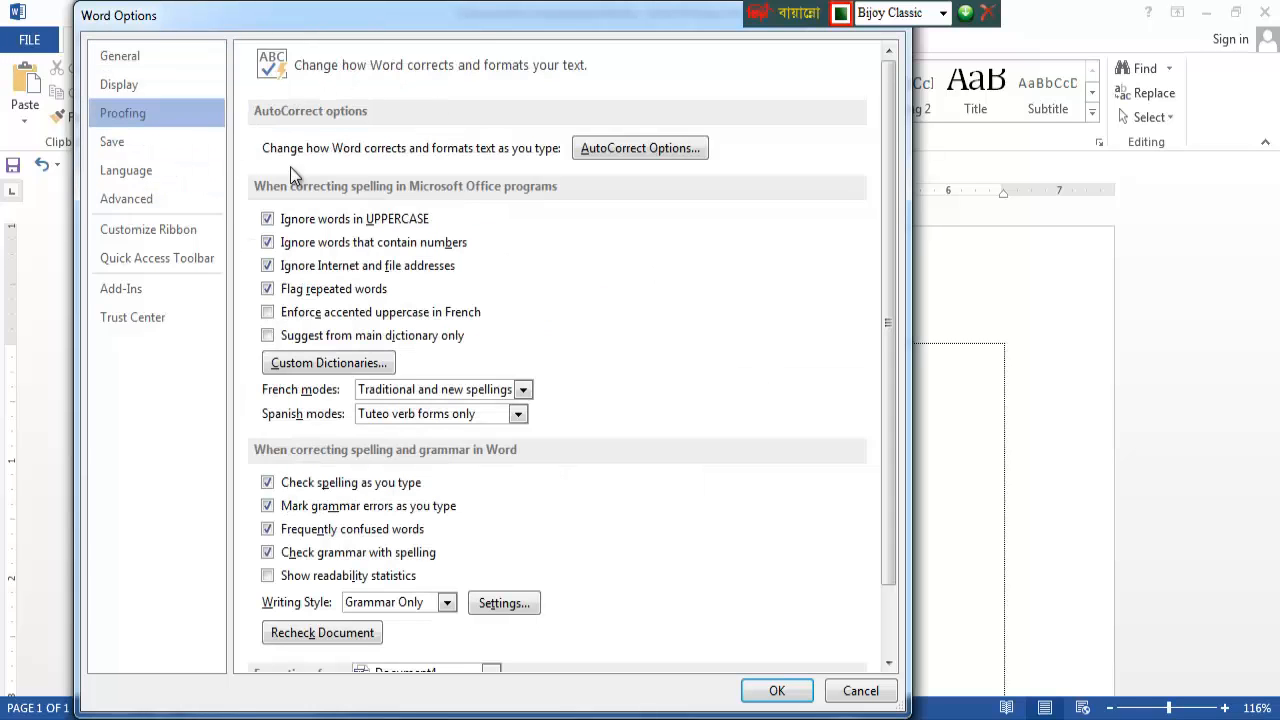
pyautogui.click(656, 148)
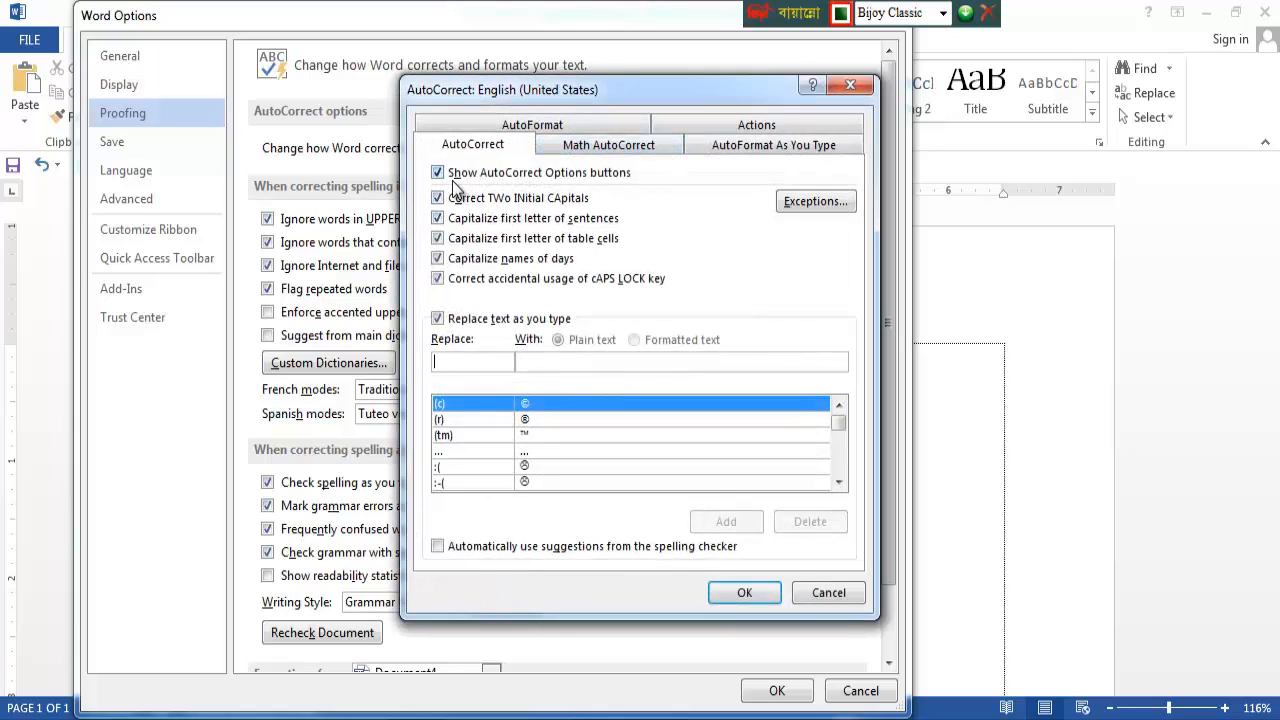
pyautogui.click(466, 148)
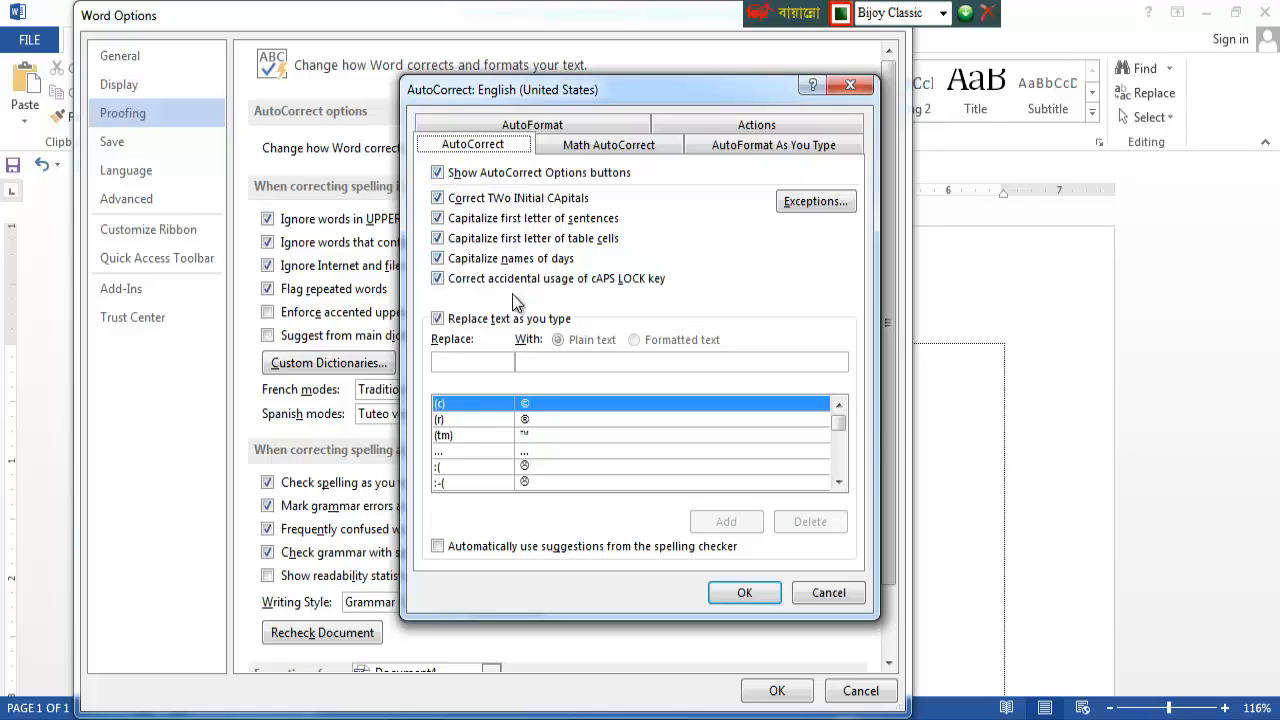
pyautogui.click(437, 172)
pyautogui.click(437, 197)
pyautogui.click(437, 218)
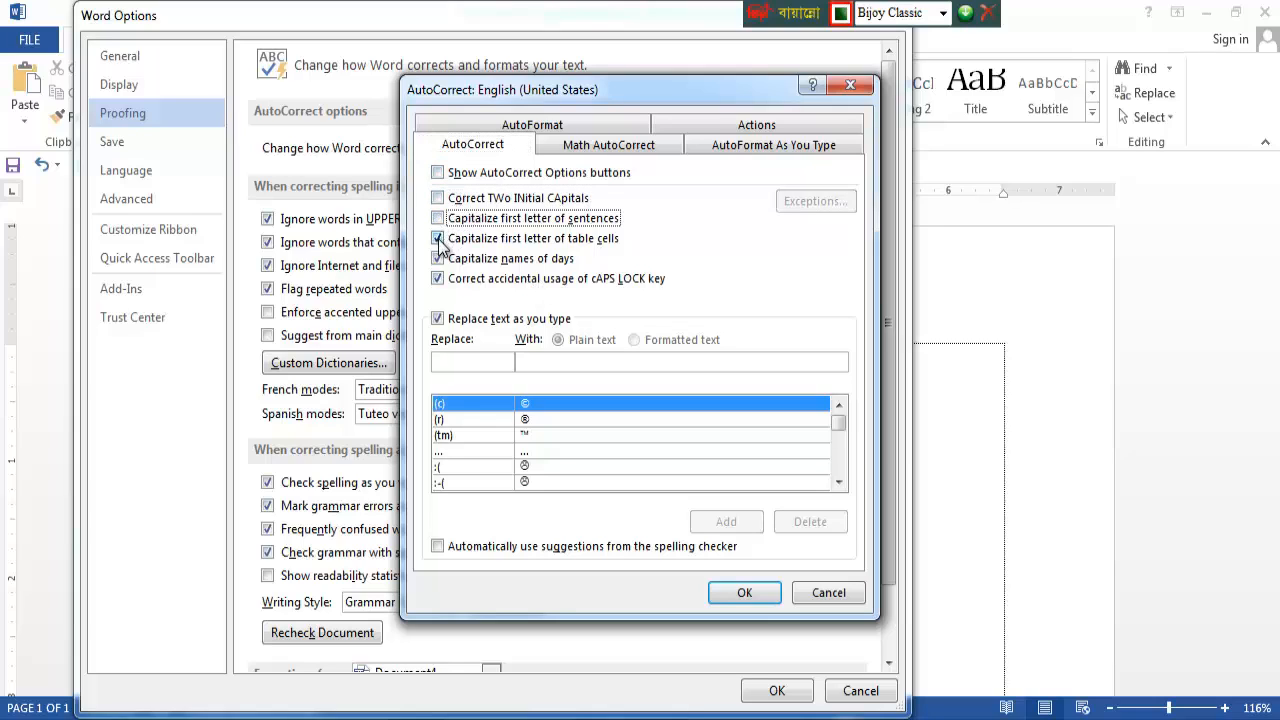
pyautogui.click(437, 238)
pyautogui.click(437, 259)
pyautogui.click(437, 279)
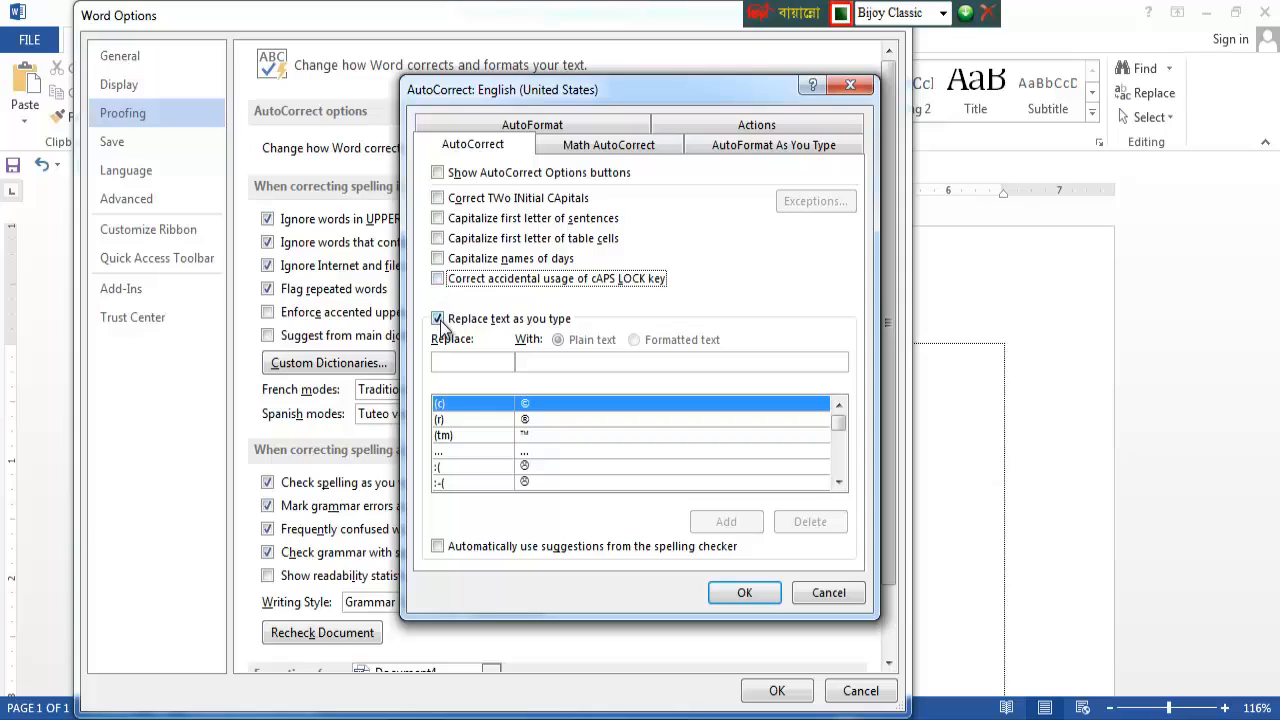
pyautogui.click(438, 319)
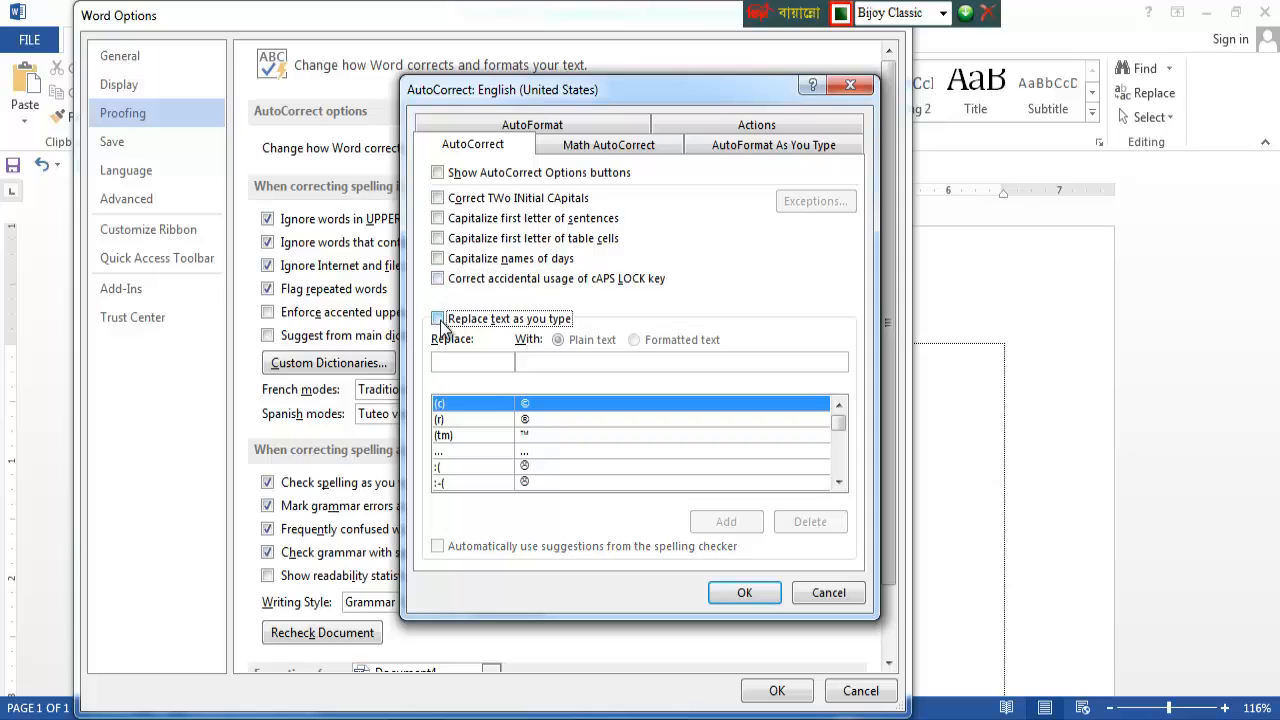
pyautogui.click(746, 595)
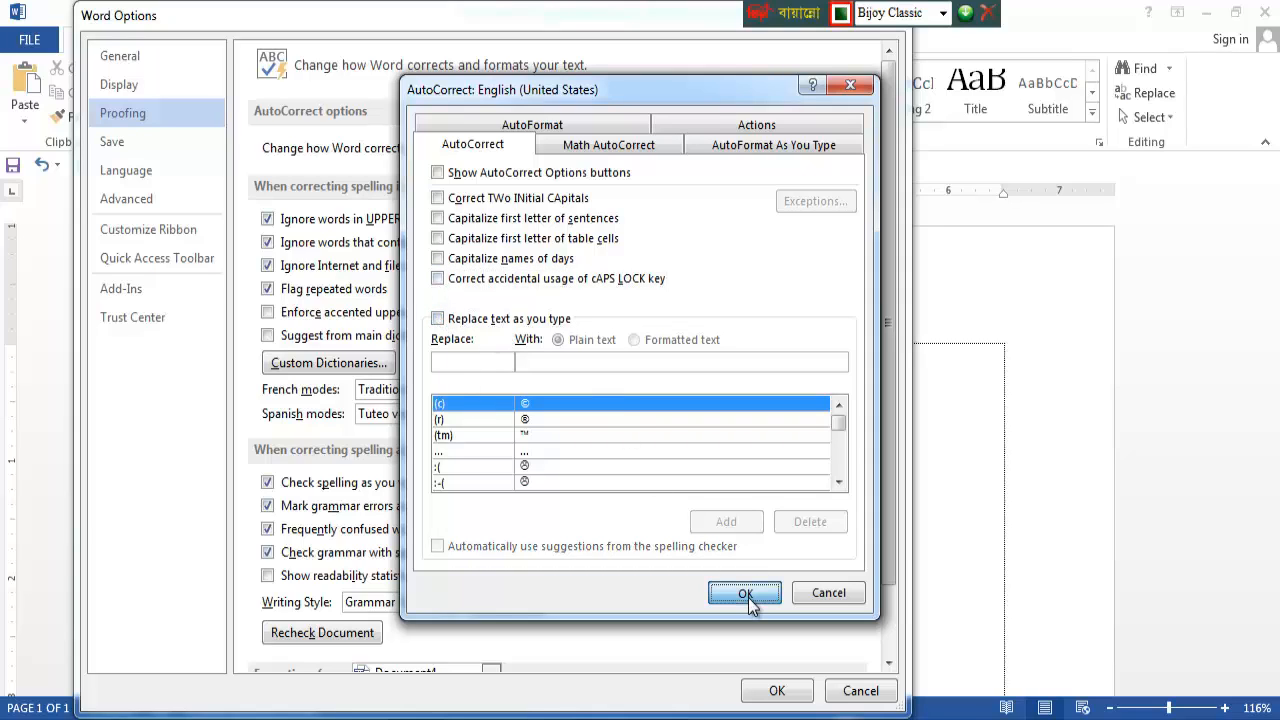
pyautogui.click(778, 692)
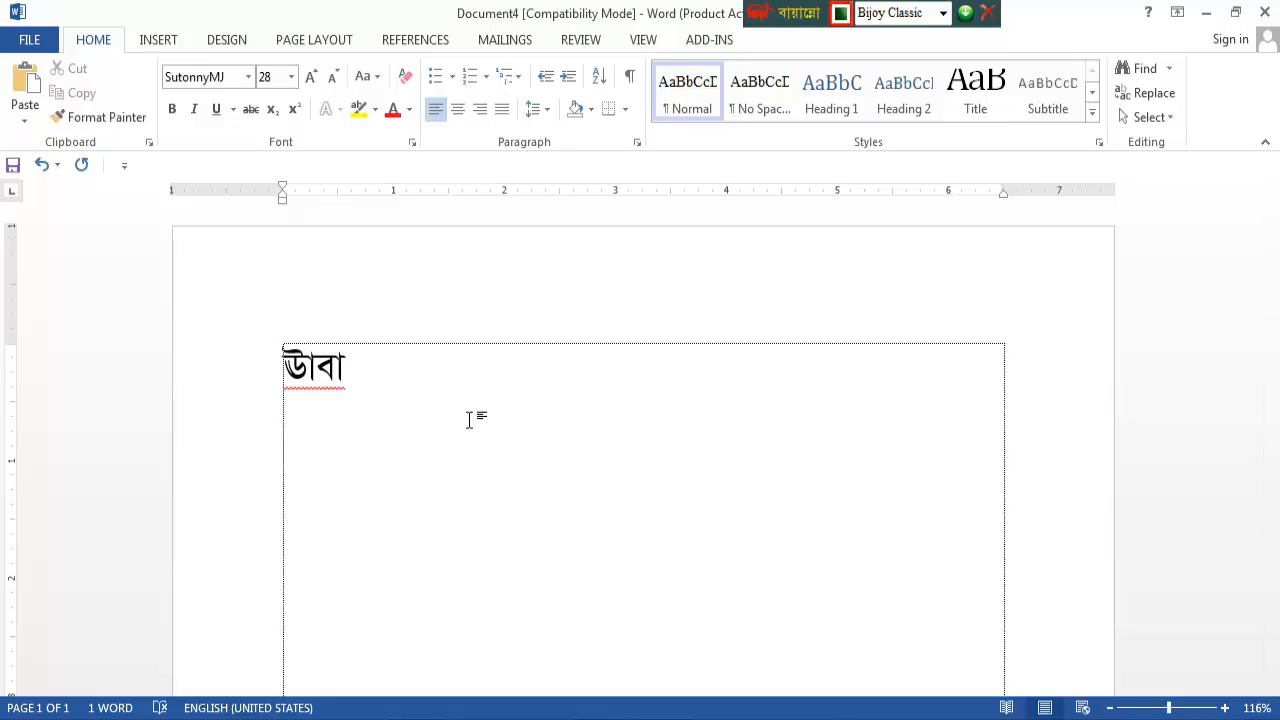
# Write the word বাবা again on a new line below the first word.
pyautogui.press('Return')
pyautogui.write('বা')
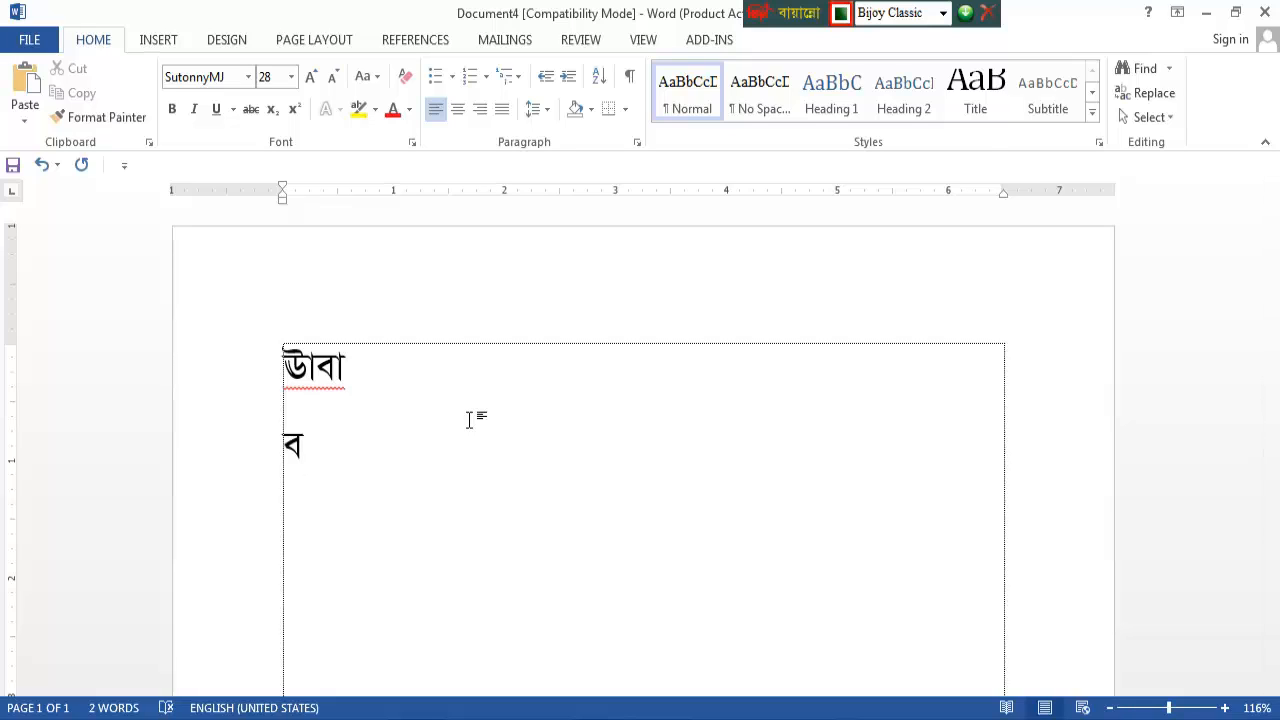
pyautogui.write('বা')
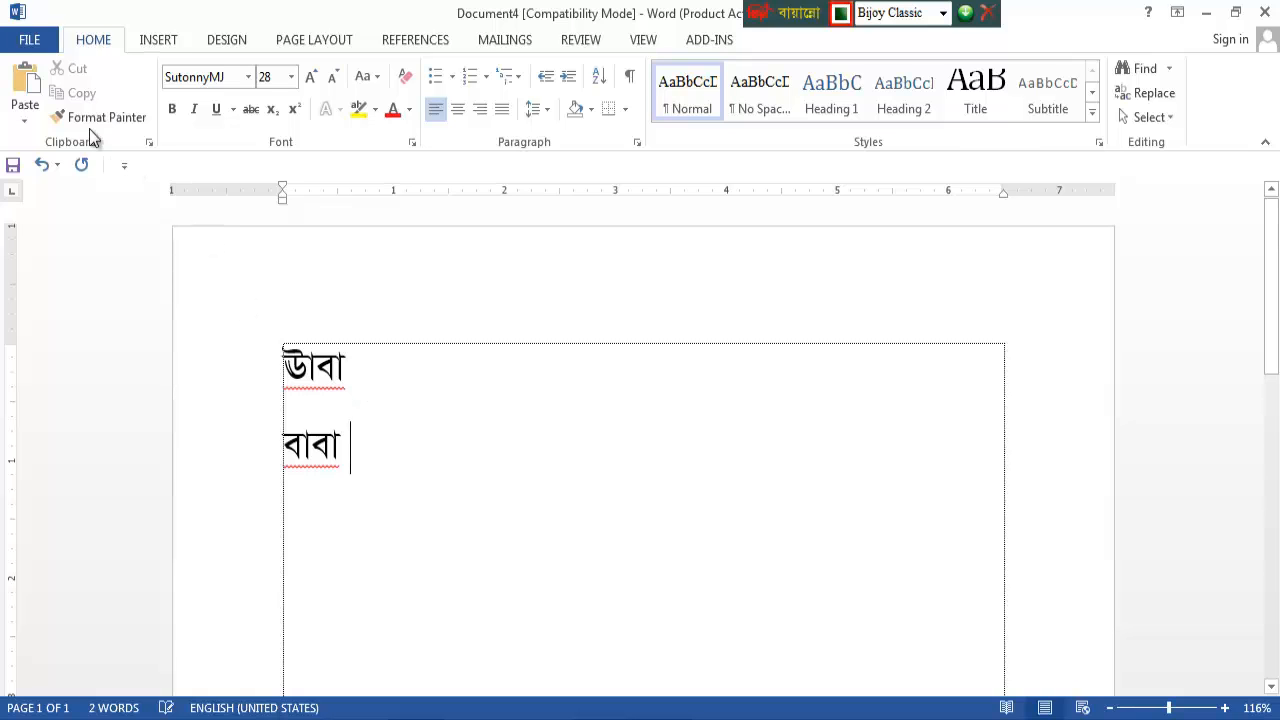
# Review the AutoCorrect settings in Word's proofing options and close the options.
pyautogui.click(29, 40)
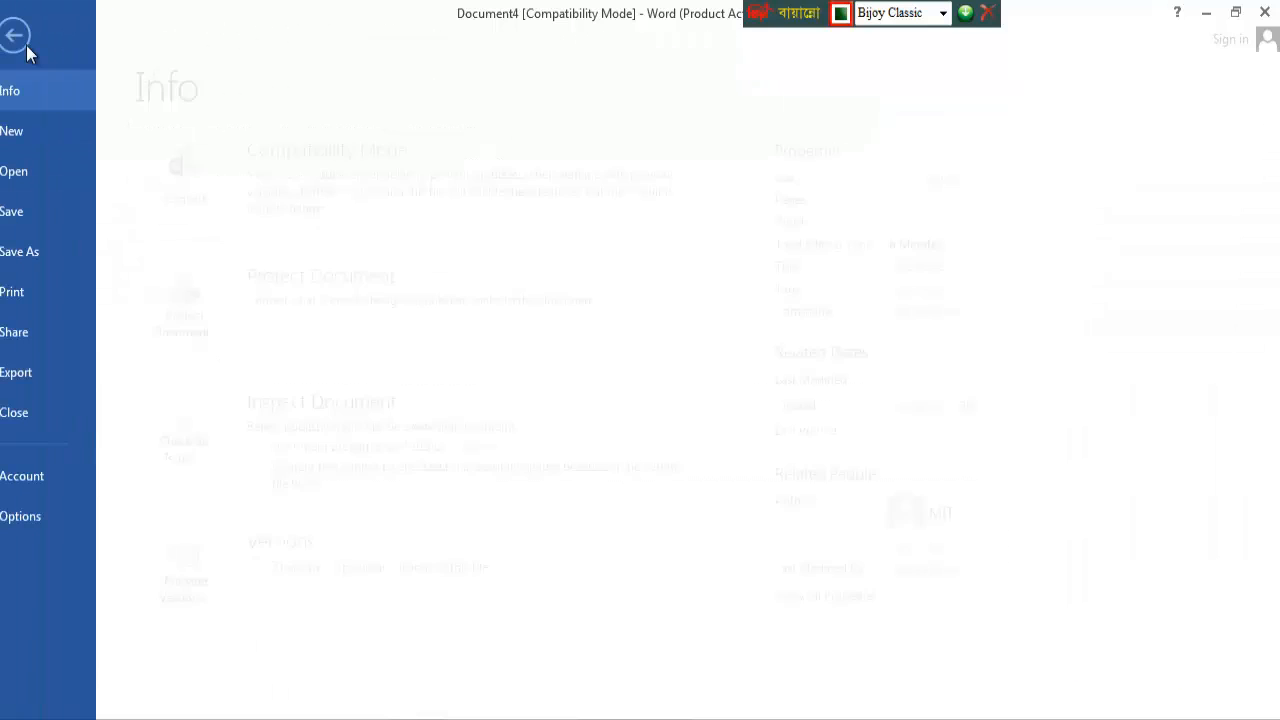
pyautogui.click(69, 520)
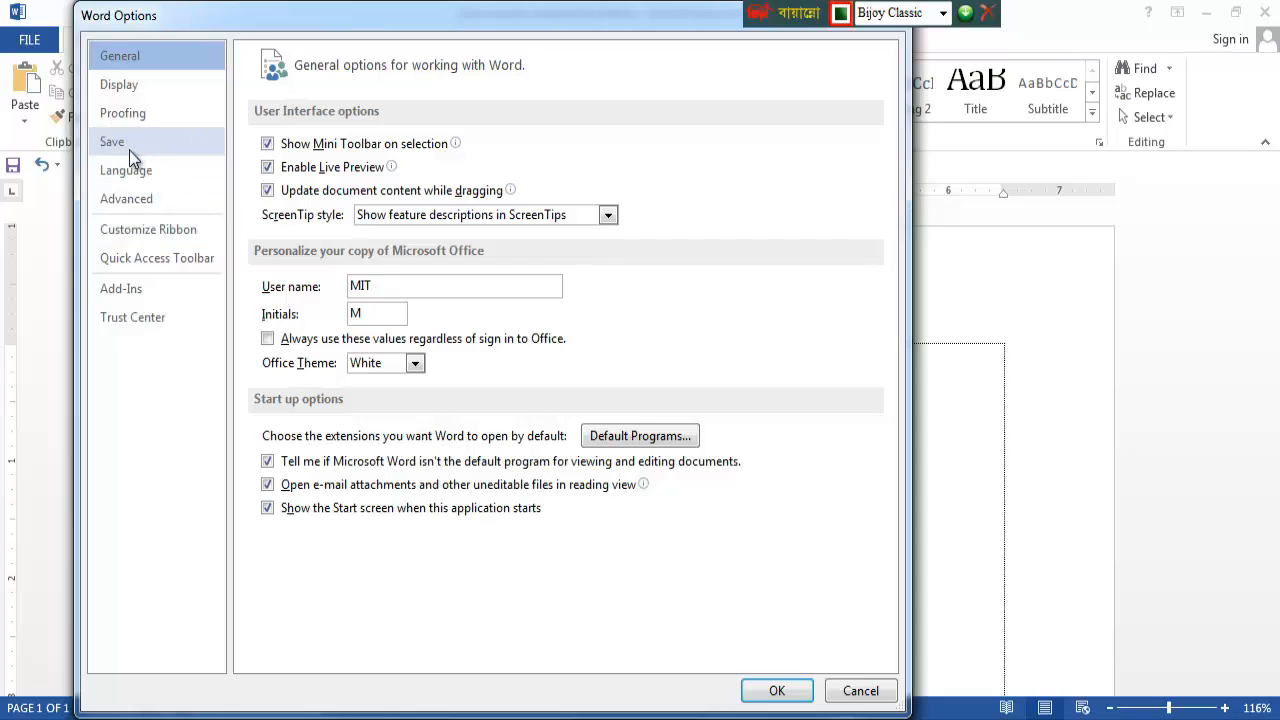
pyautogui.click(128, 116)
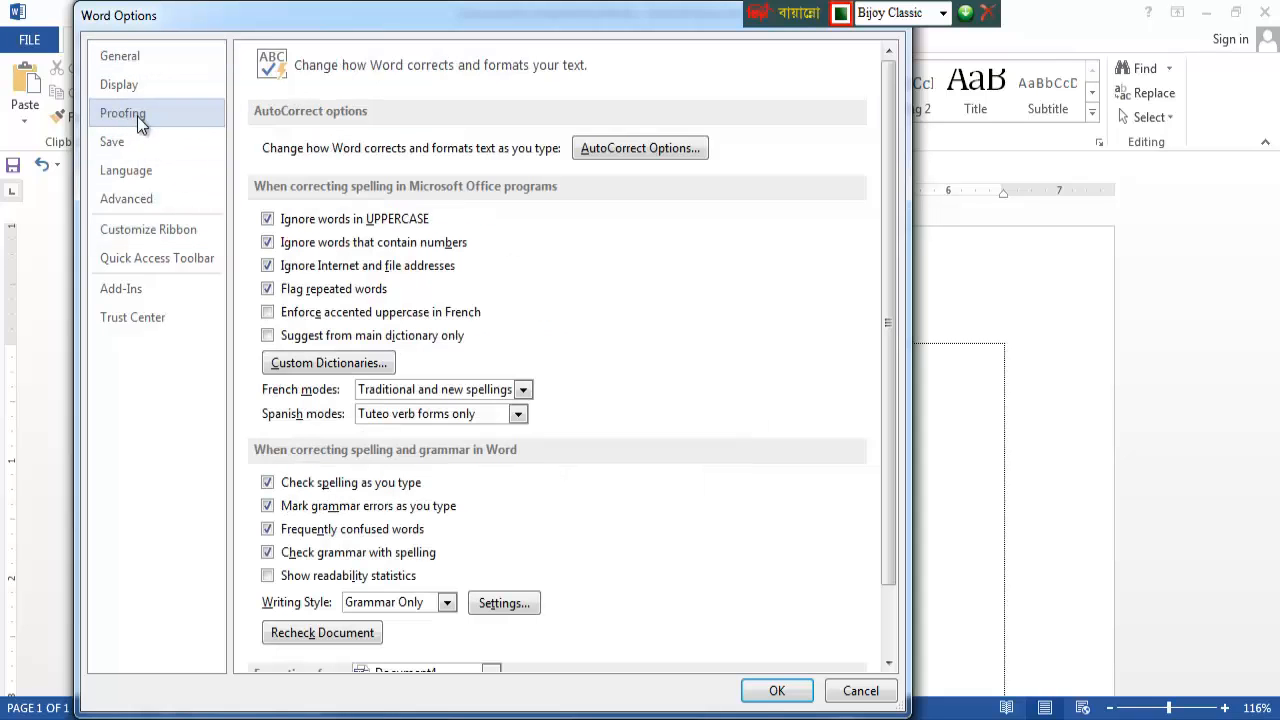
pyautogui.click(640, 149)
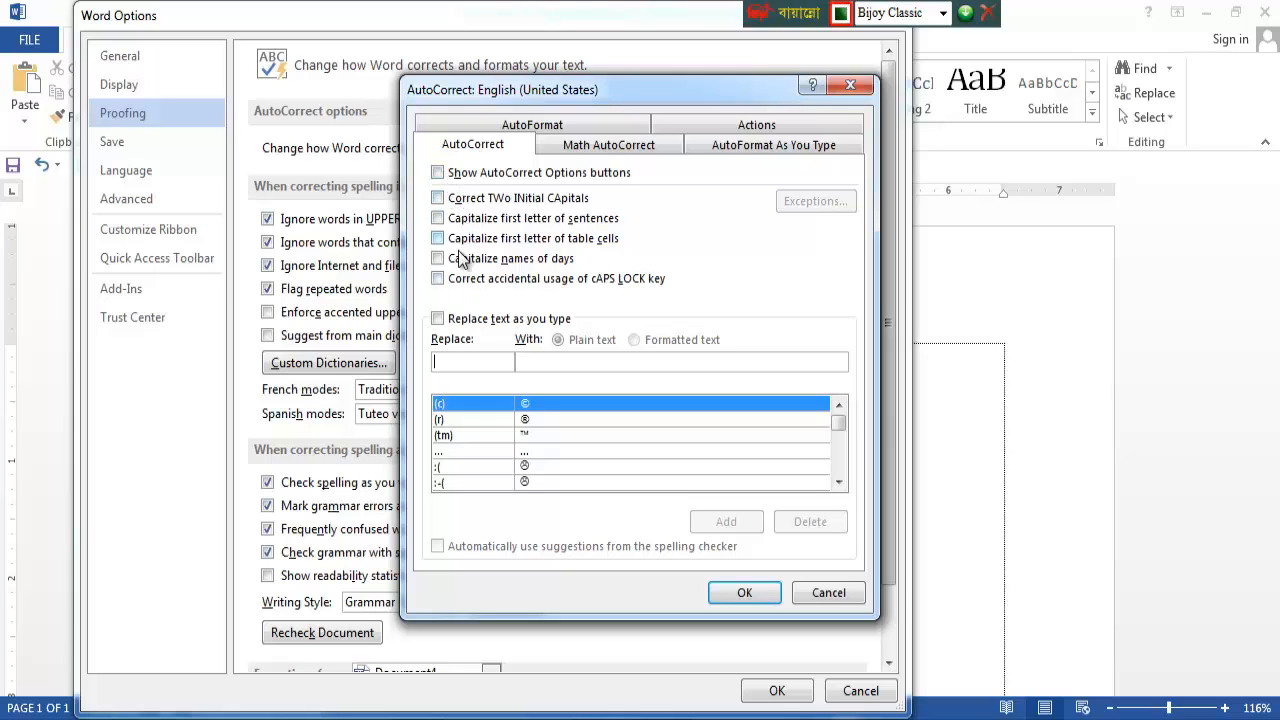
pyautogui.click(745, 594)
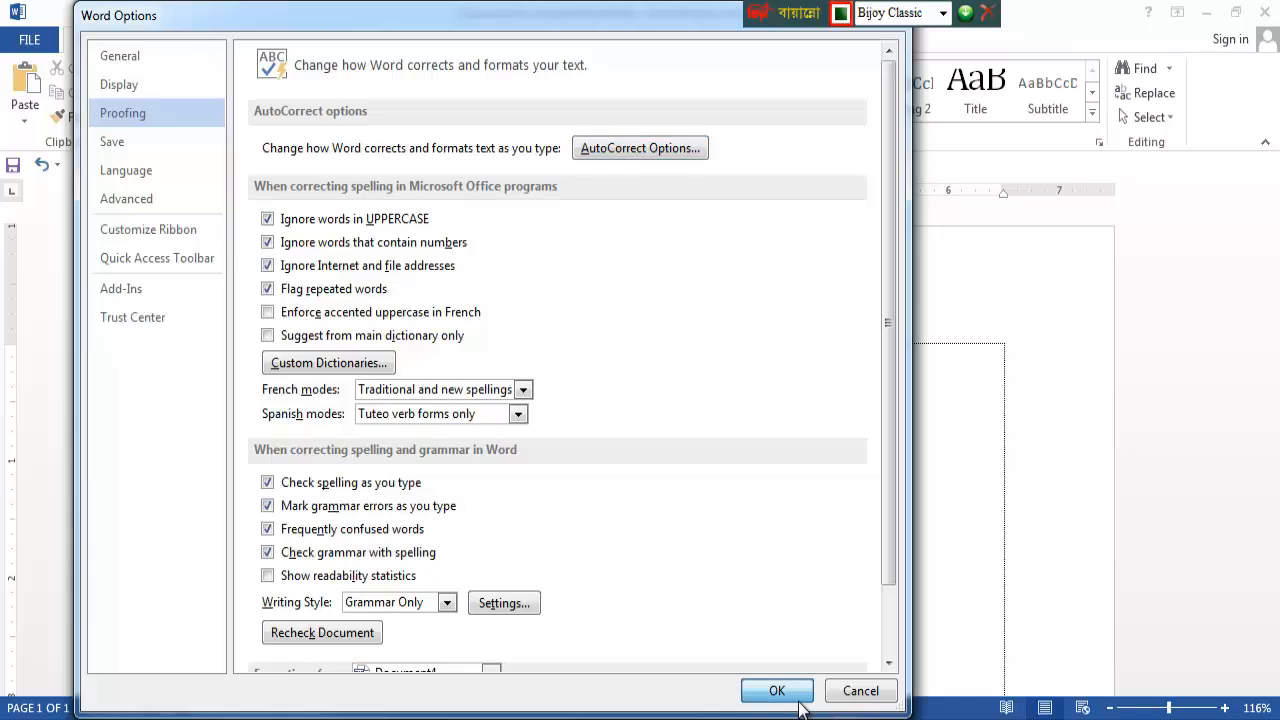
pyautogui.click(777, 690)
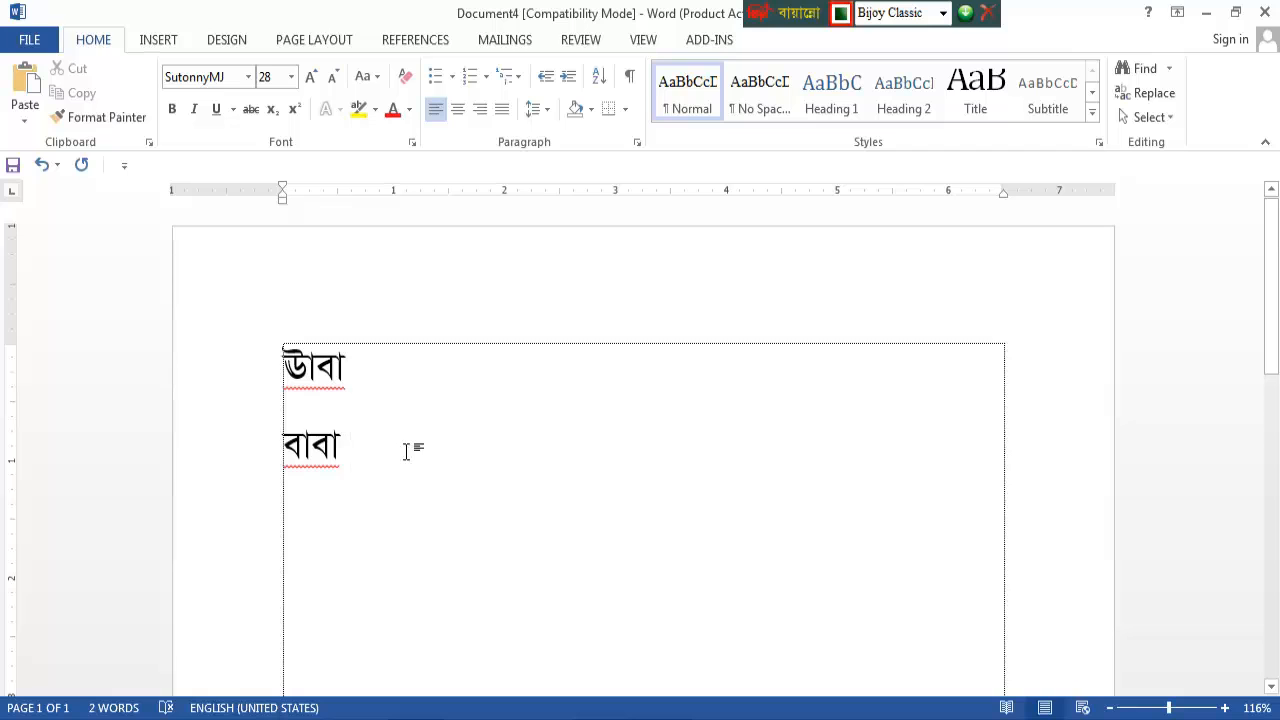
# Minimize the Word 2013 window and launch Microsoft Office Word 2007 from the Microsoft Office program folder.
pyautogui.click(1206, 14)
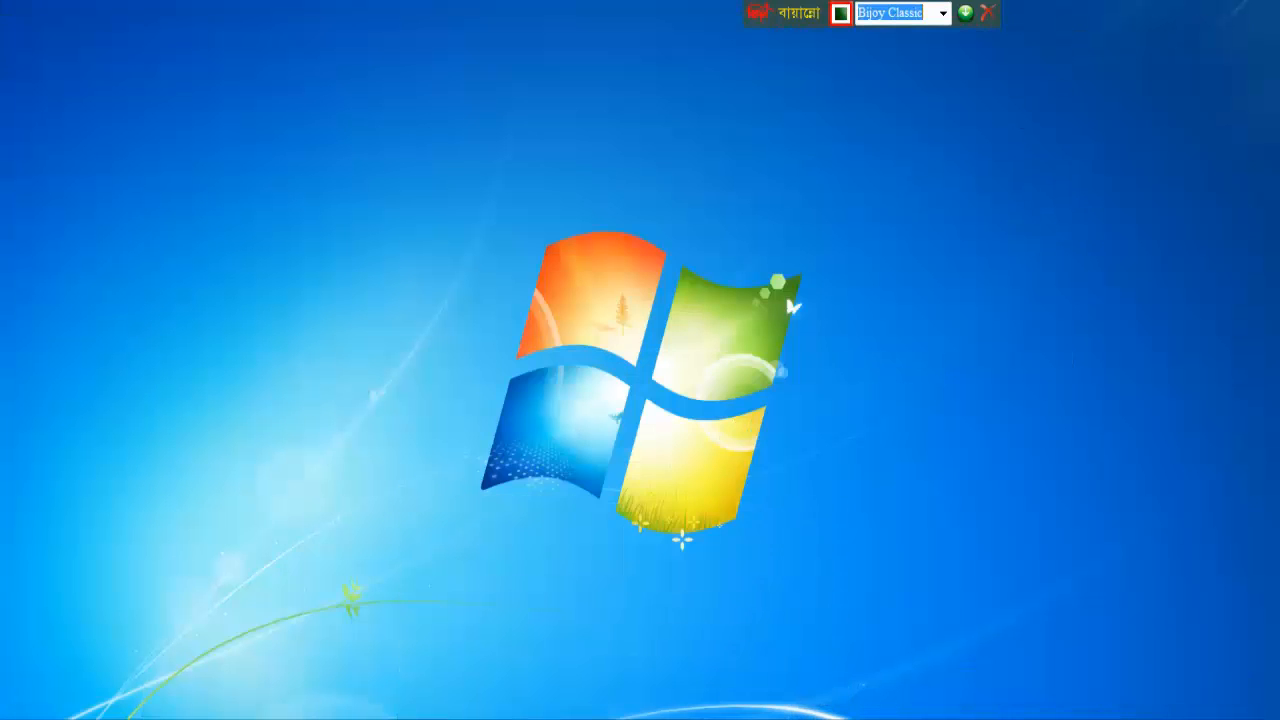
pyautogui.press('super')
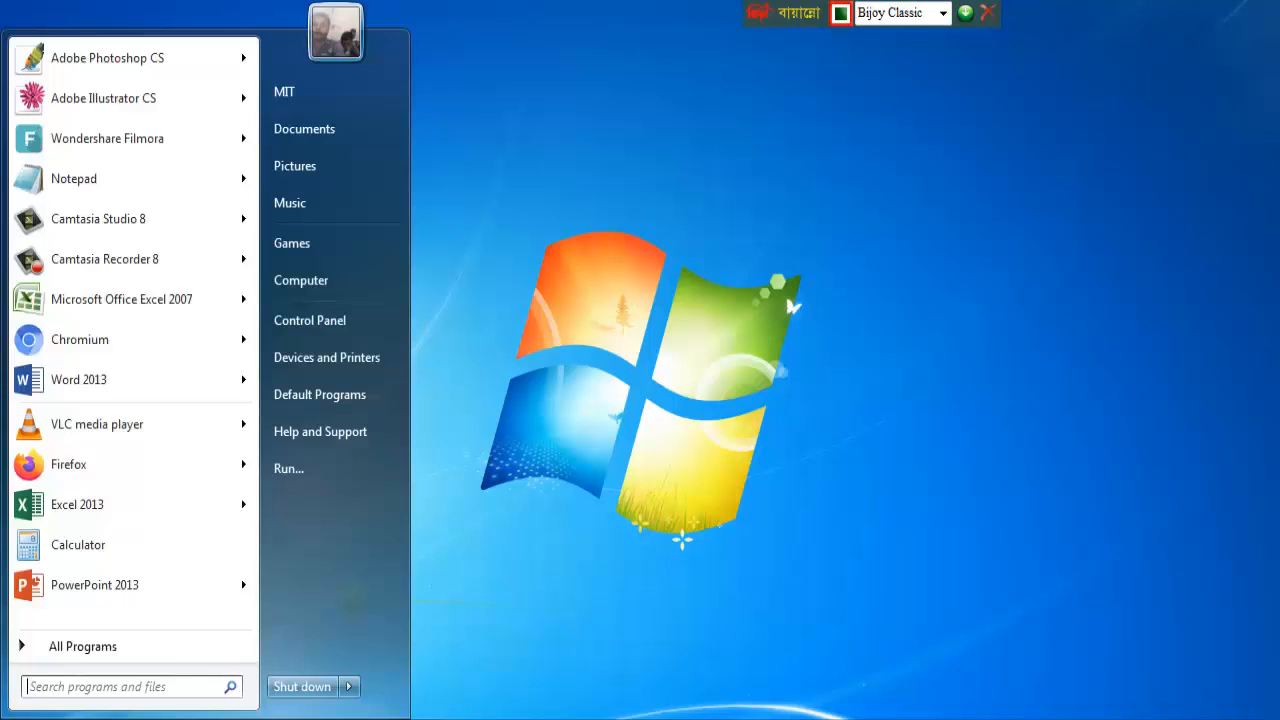
pyautogui.click(125, 656)
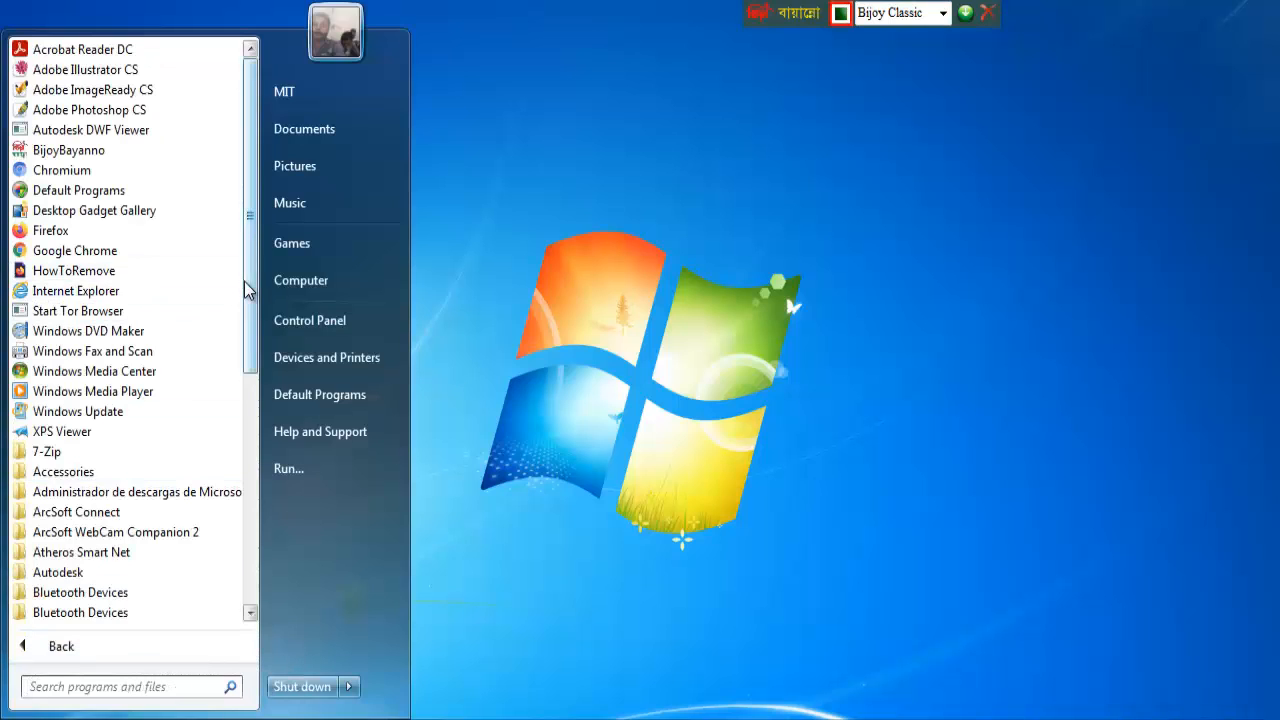
pyautogui.moveTo(248, 290); pyautogui.dragTo(253, 502)
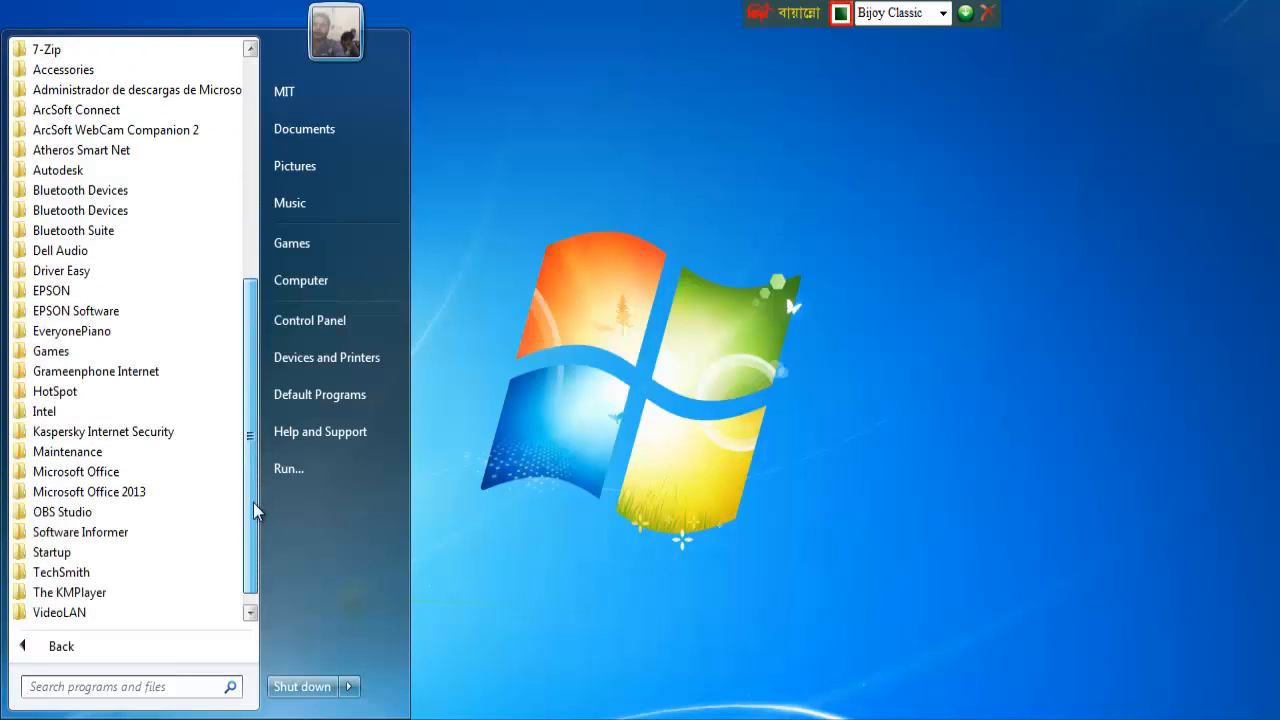
pyautogui.click(90, 474)
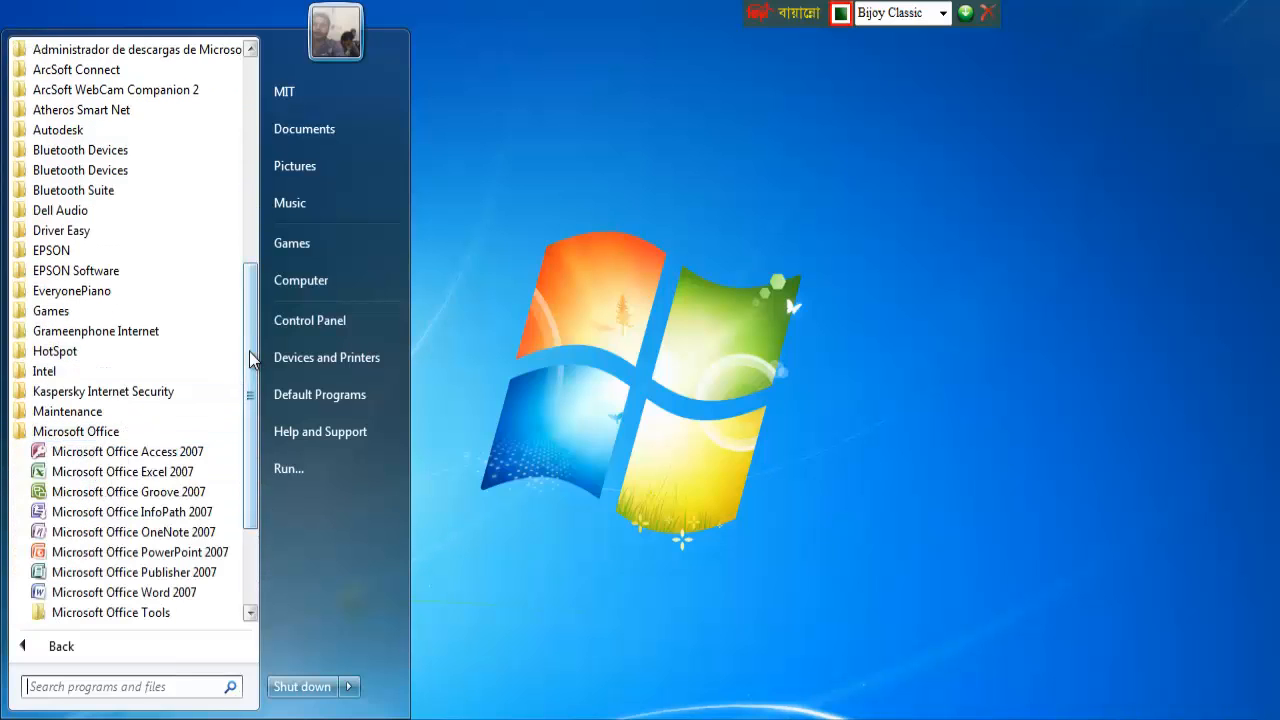
pyautogui.moveTo(252, 360); pyautogui.dragTo(243, 443)
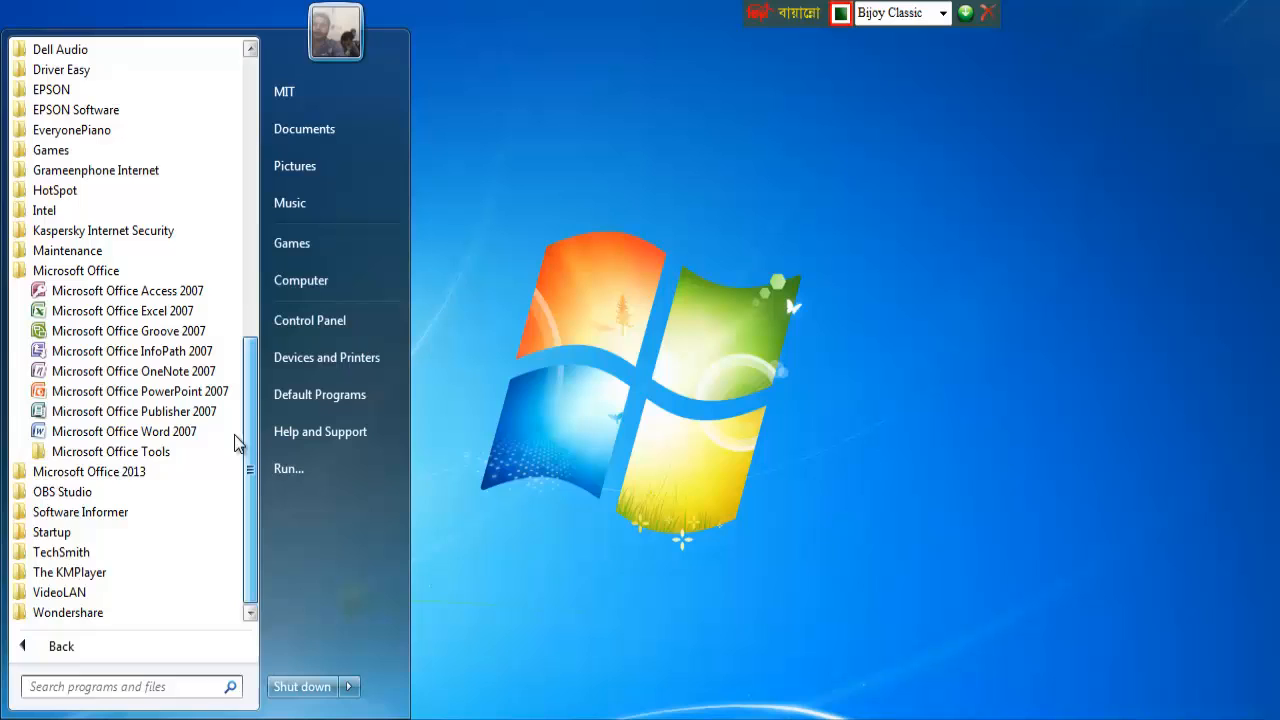
pyautogui.click(183, 443)
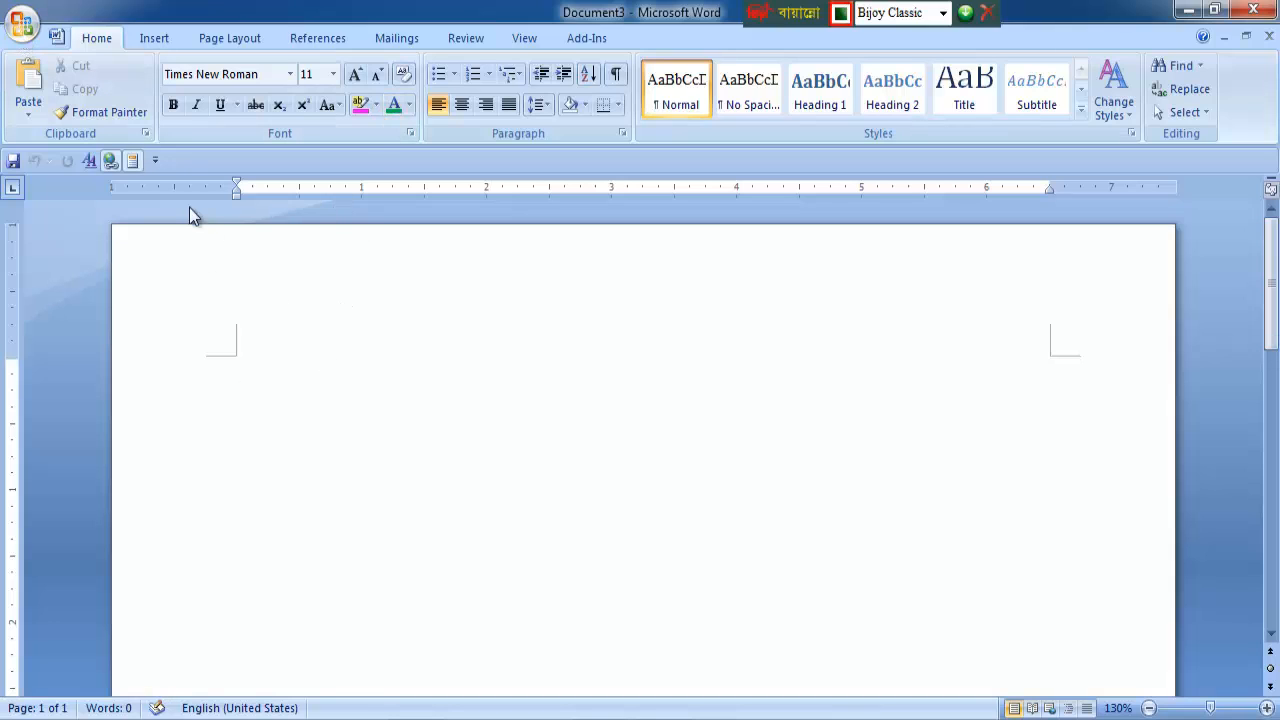
# Turn on Show text boundaries in the advanced Word options.
pyautogui.click(20, 24)
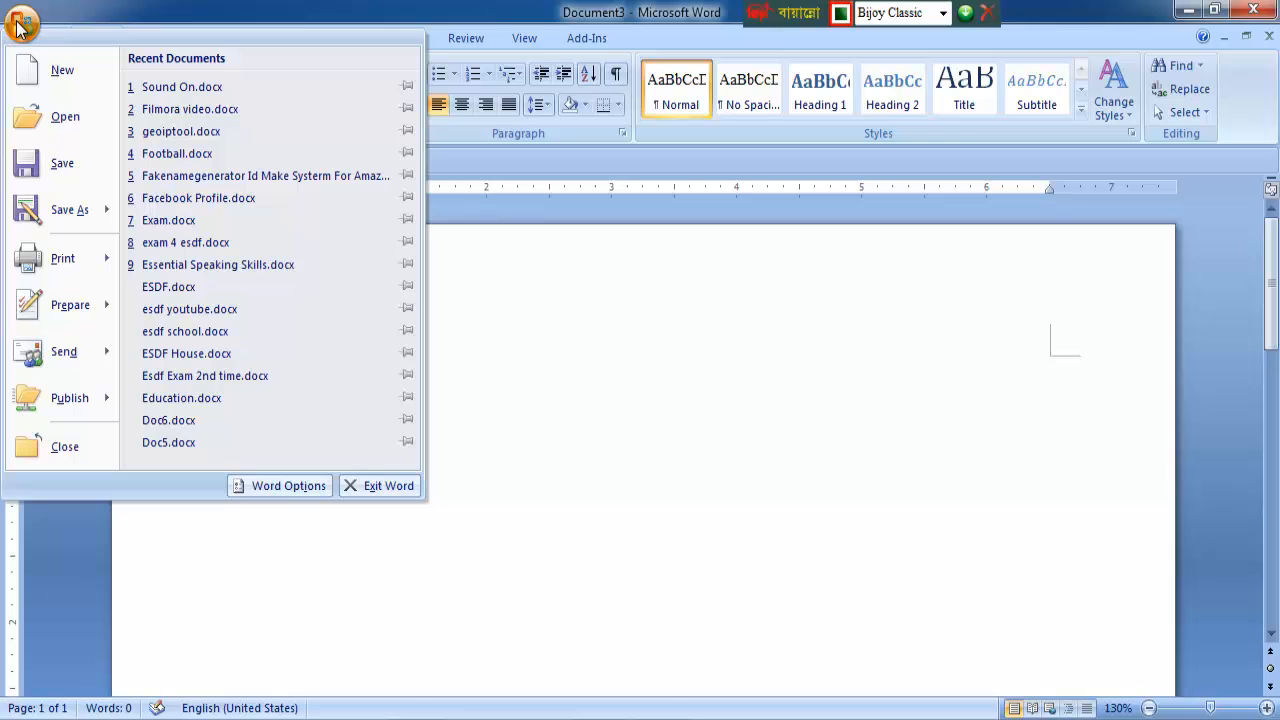
pyautogui.click(278, 486)
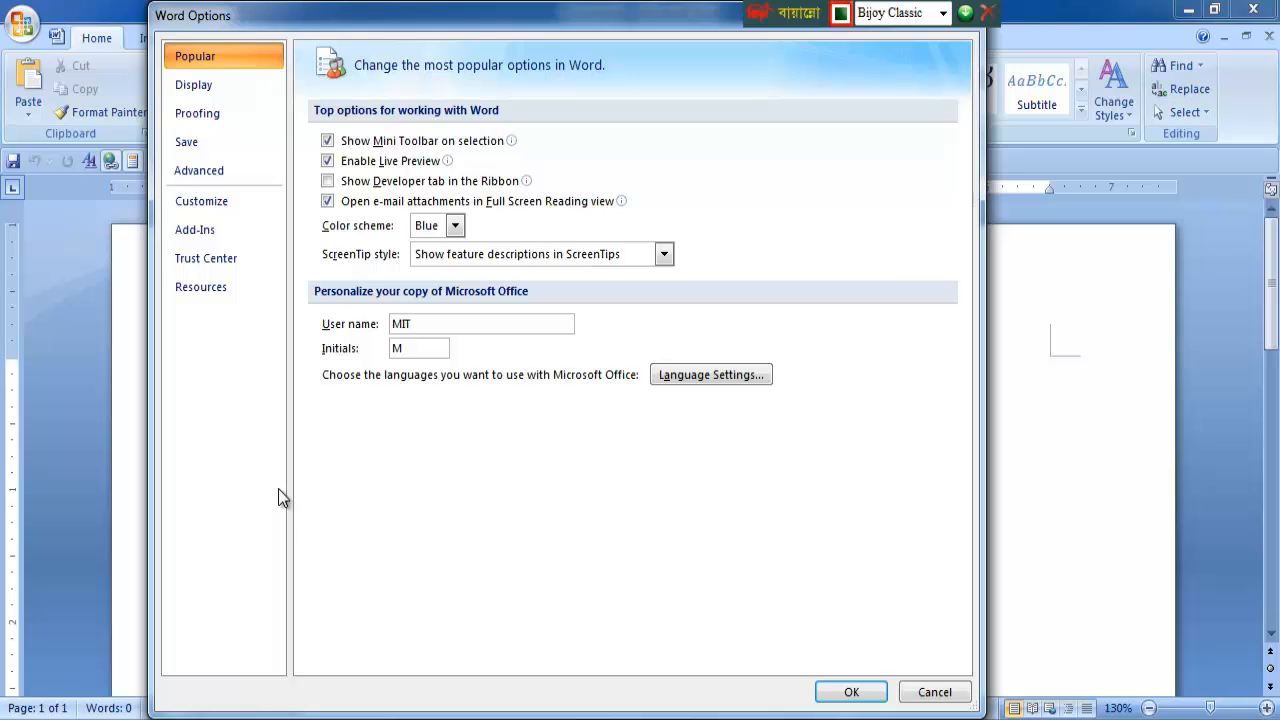
pyautogui.click(207, 172)
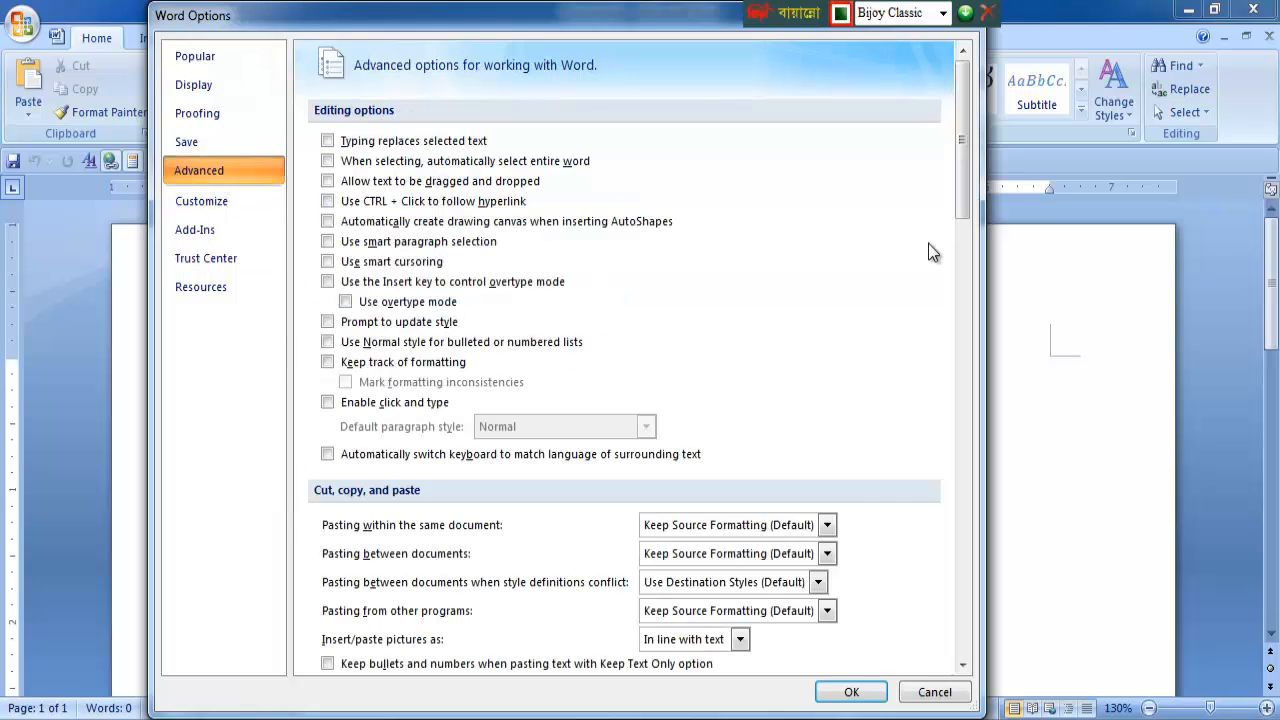
pyautogui.moveTo(961, 153); pyautogui.dragTo(963, 319)
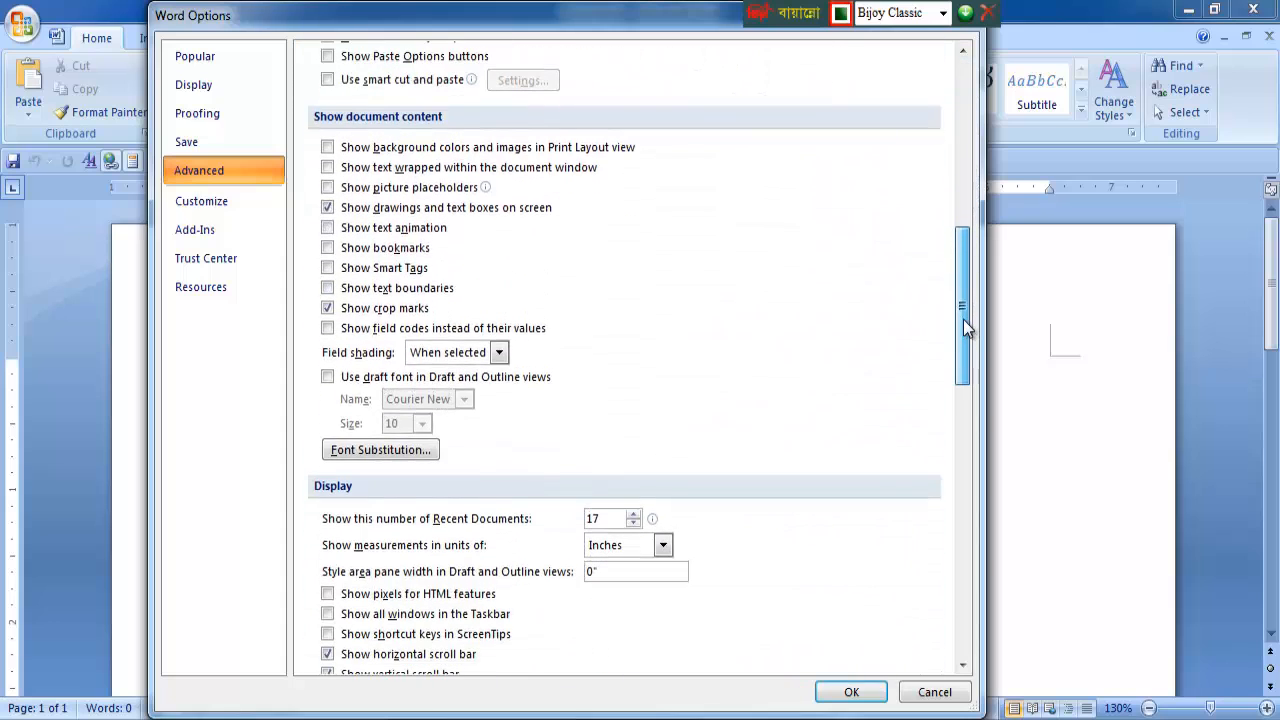
pyautogui.click(328, 289)
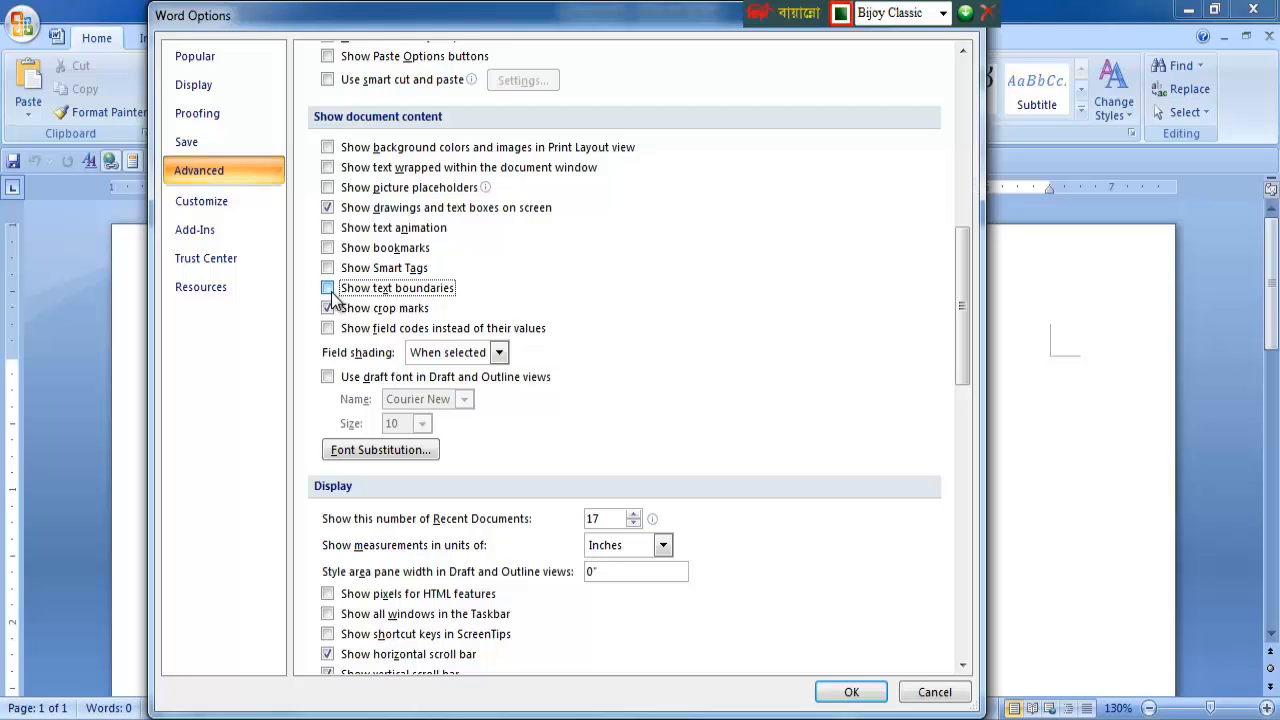
pyautogui.click(849, 692)
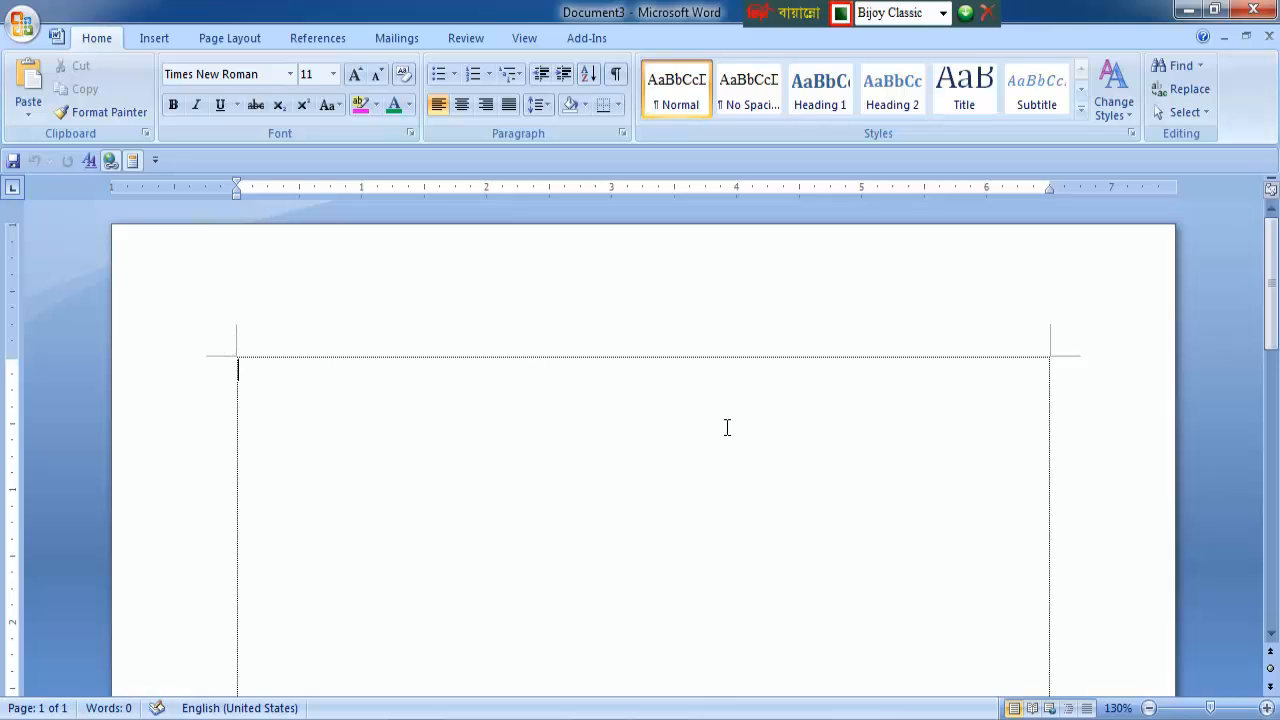
# Set the font to SutonnyMJ at size 24 and write the Bangla word বাবা on the first line.
pyautogui.click(289, 78)
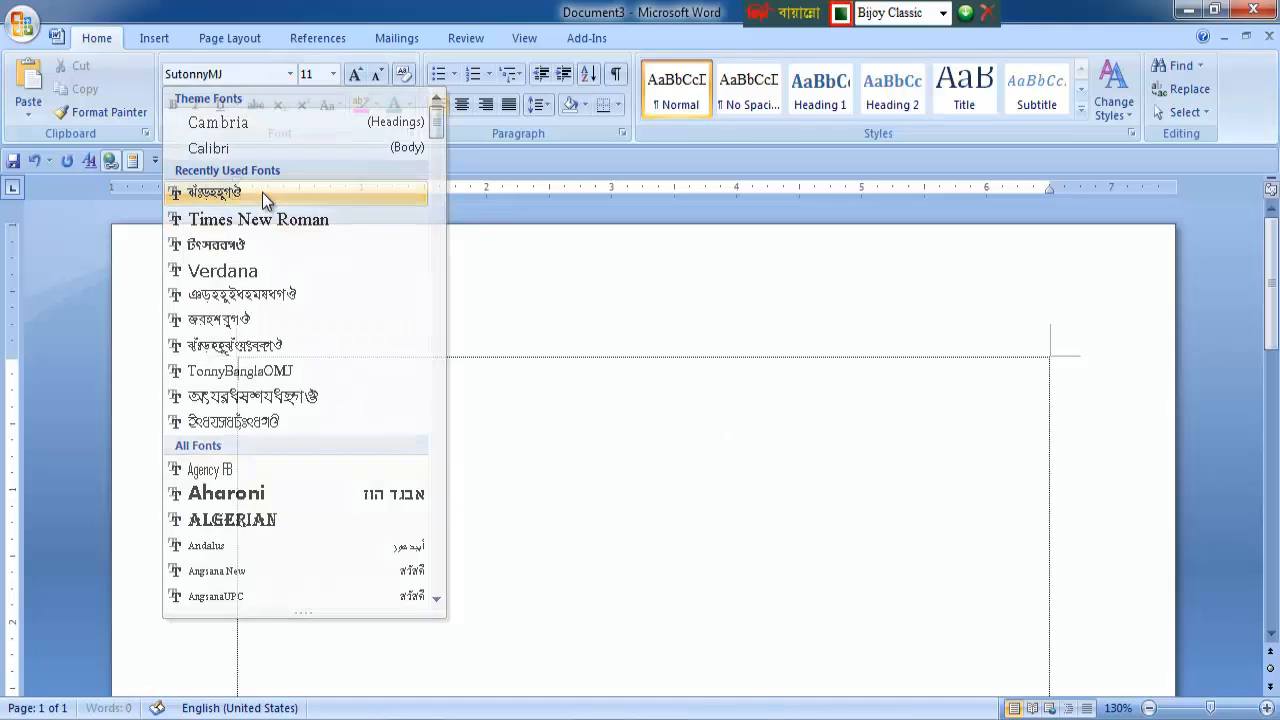
pyautogui.click(262, 192)
pyautogui.click(332, 74)
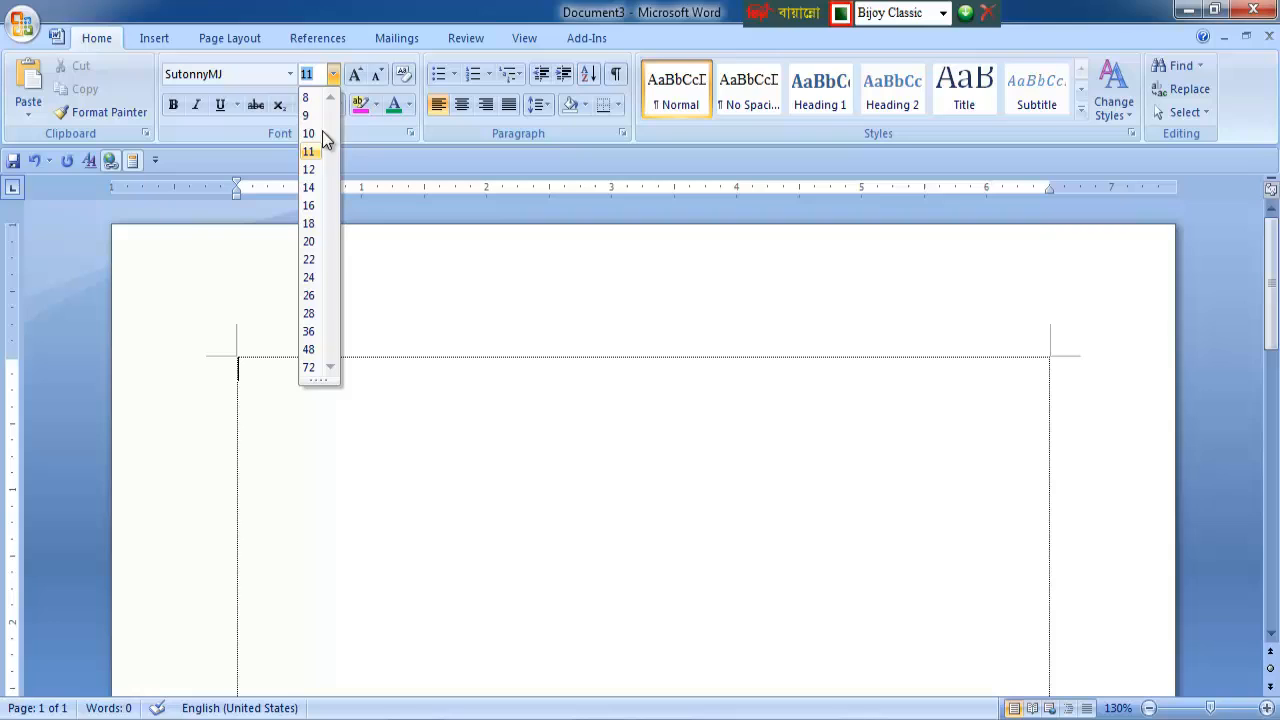
pyautogui.click(310, 278)
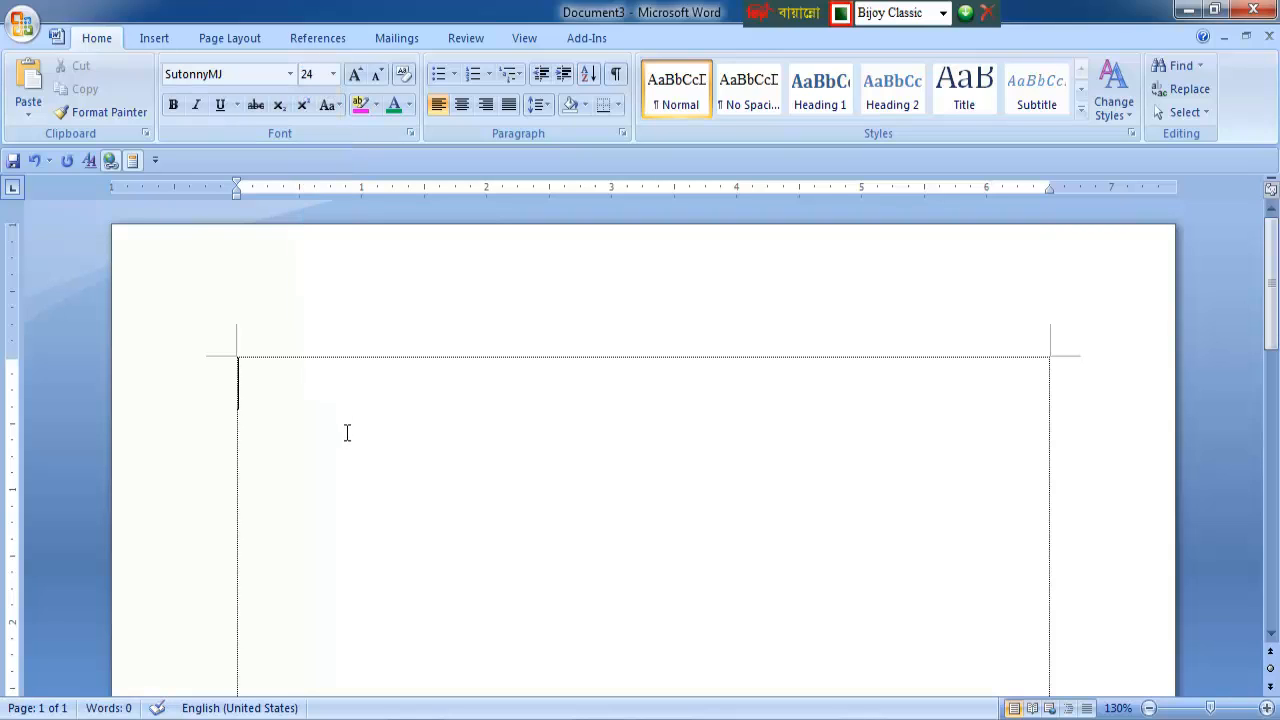
pyautogui.write('বাবা')
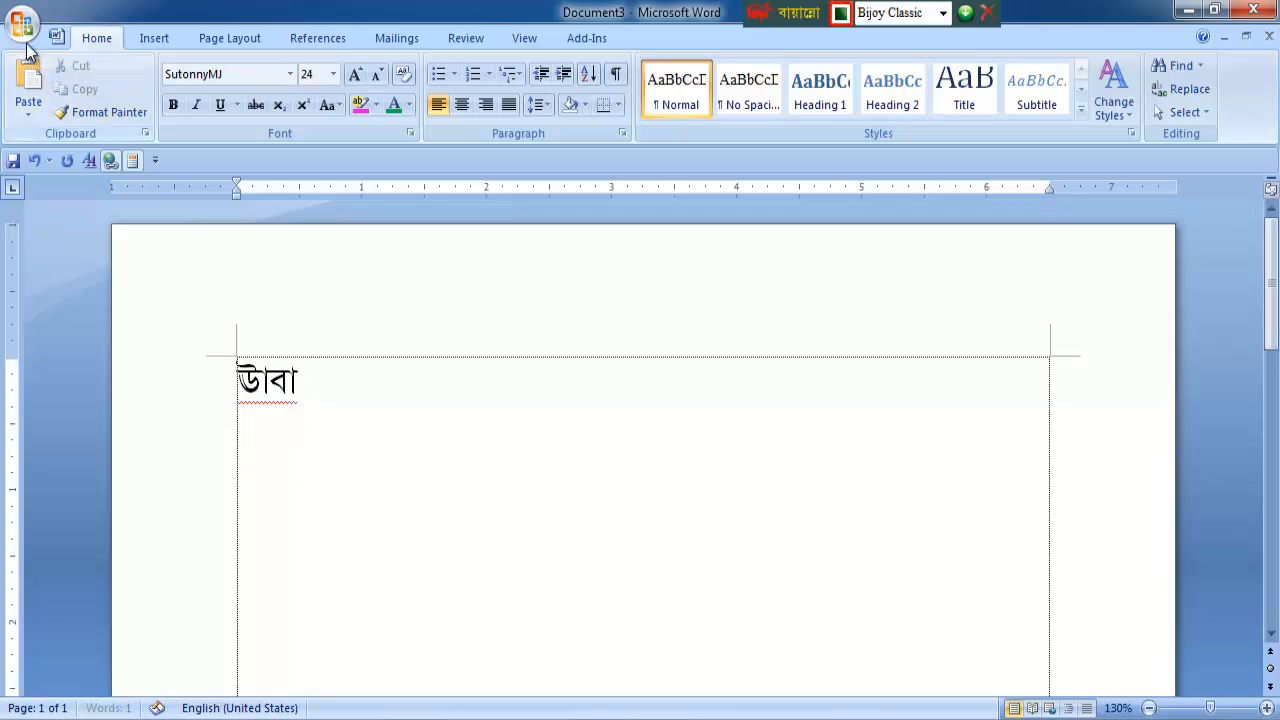
# Turn off AutoCorrect Options buttons, all capitalization and caps lock corrections, and Replace text as you type in Word 2007's proofing options.
pyautogui.click(23, 32)
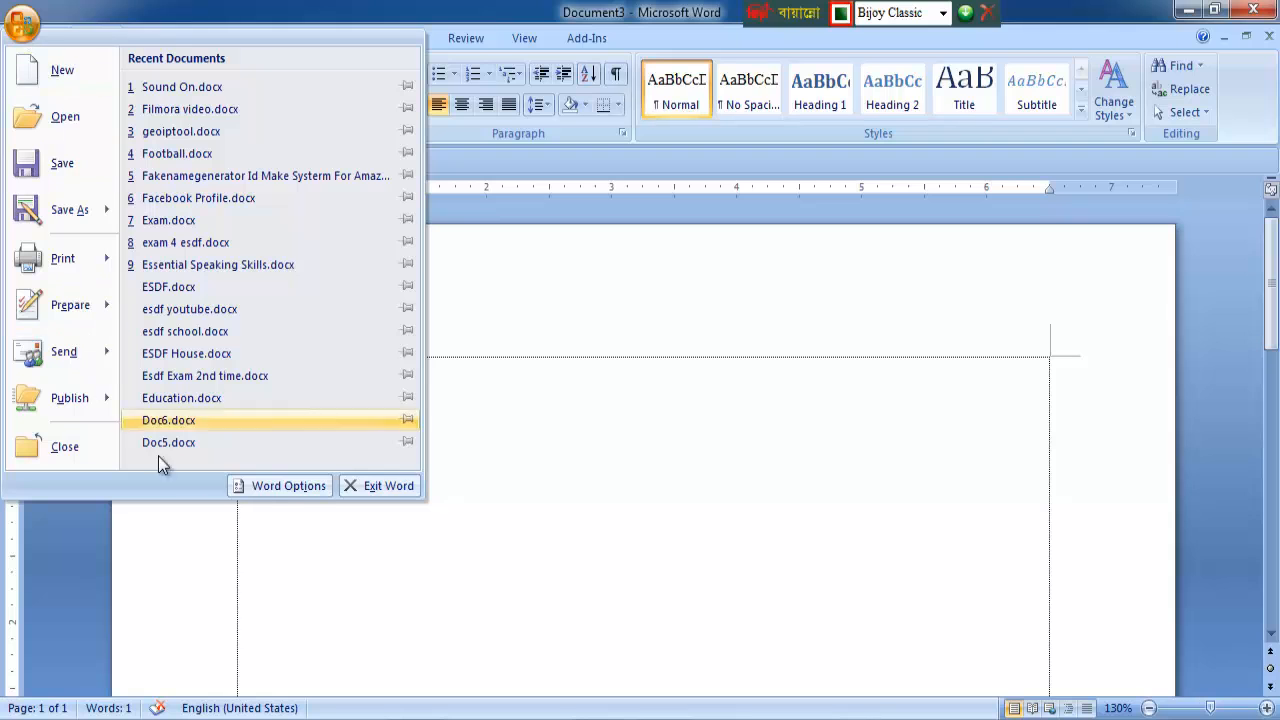
pyautogui.click(289, 485)
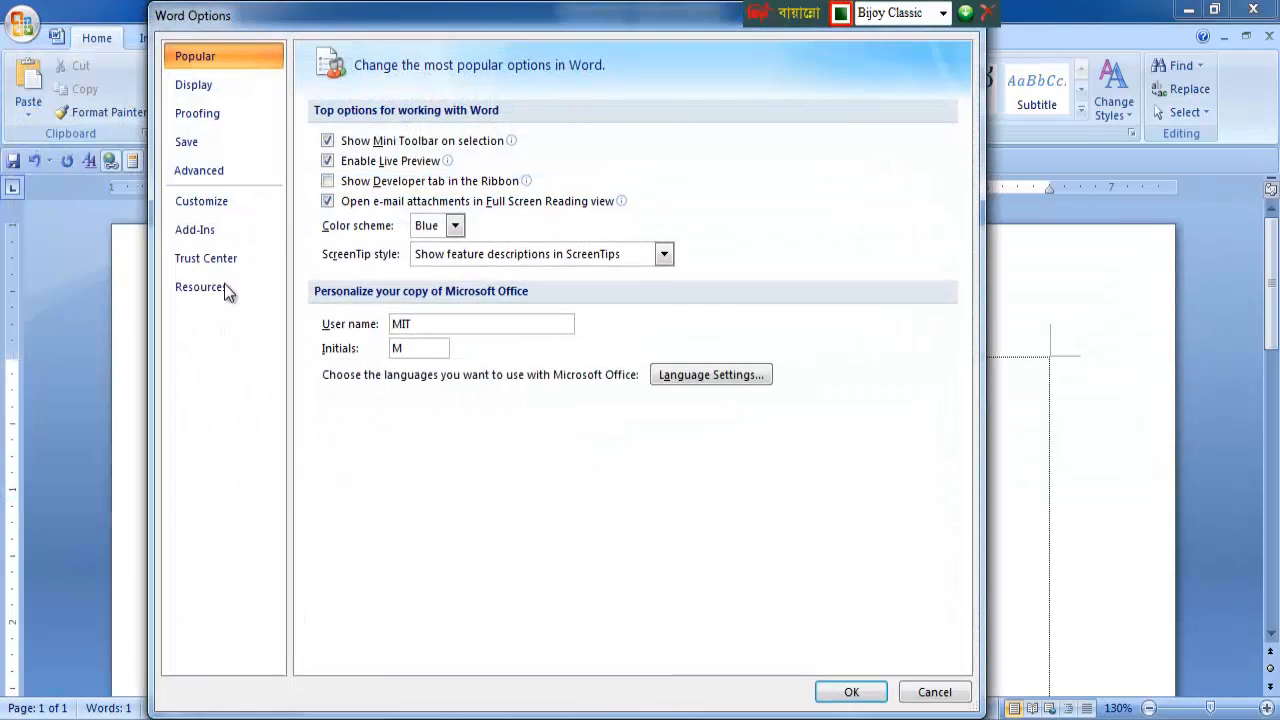
pyautogui.click(202, 117)
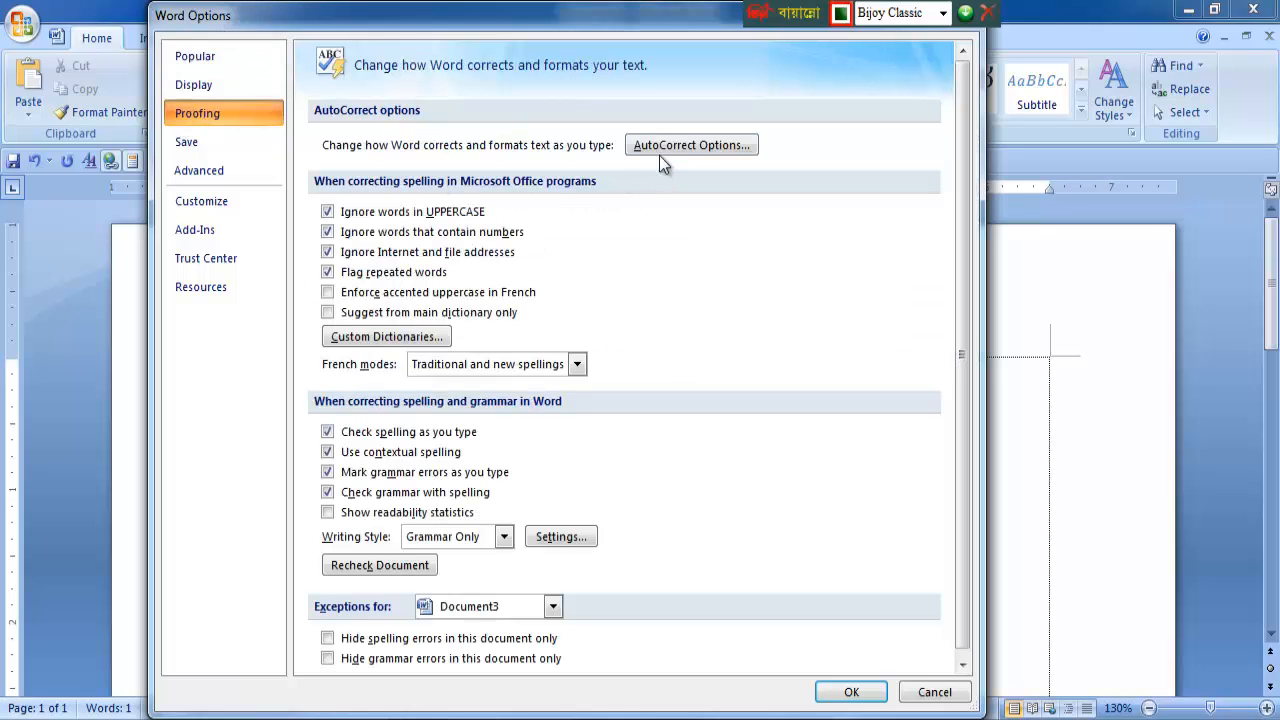
pyautogui.click(691, 148)
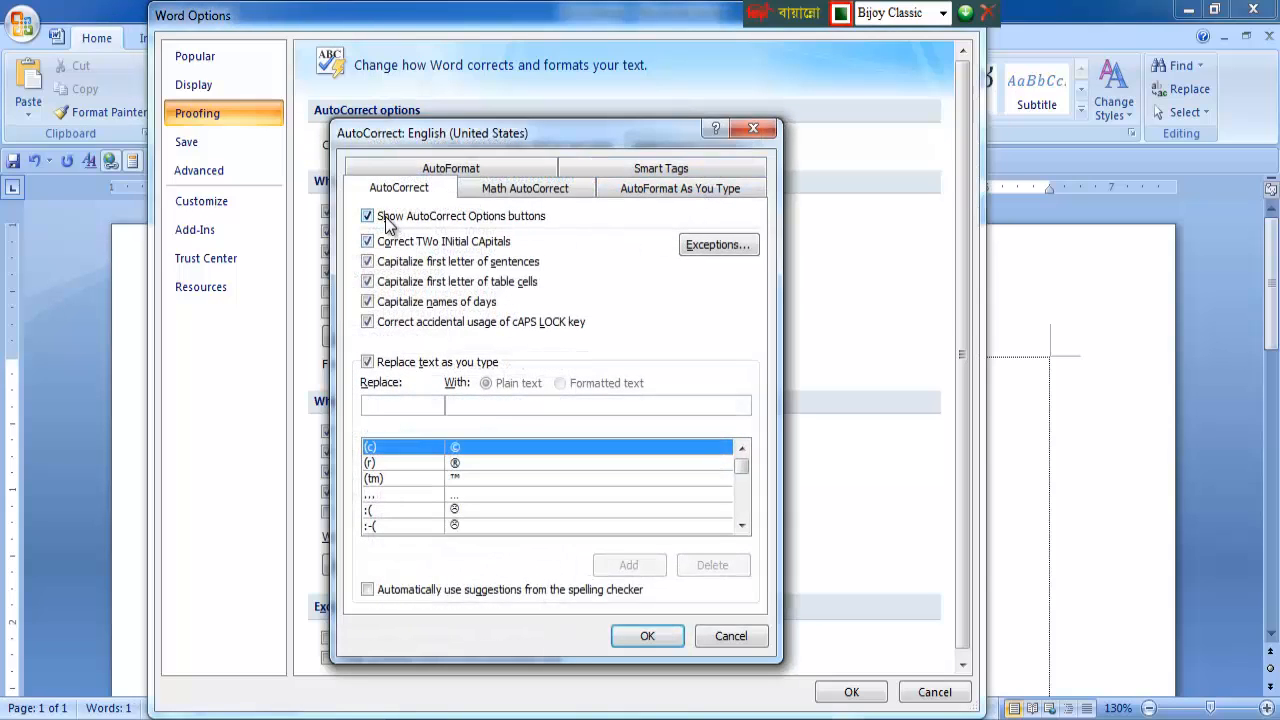
pyautogui.click(388, 220)
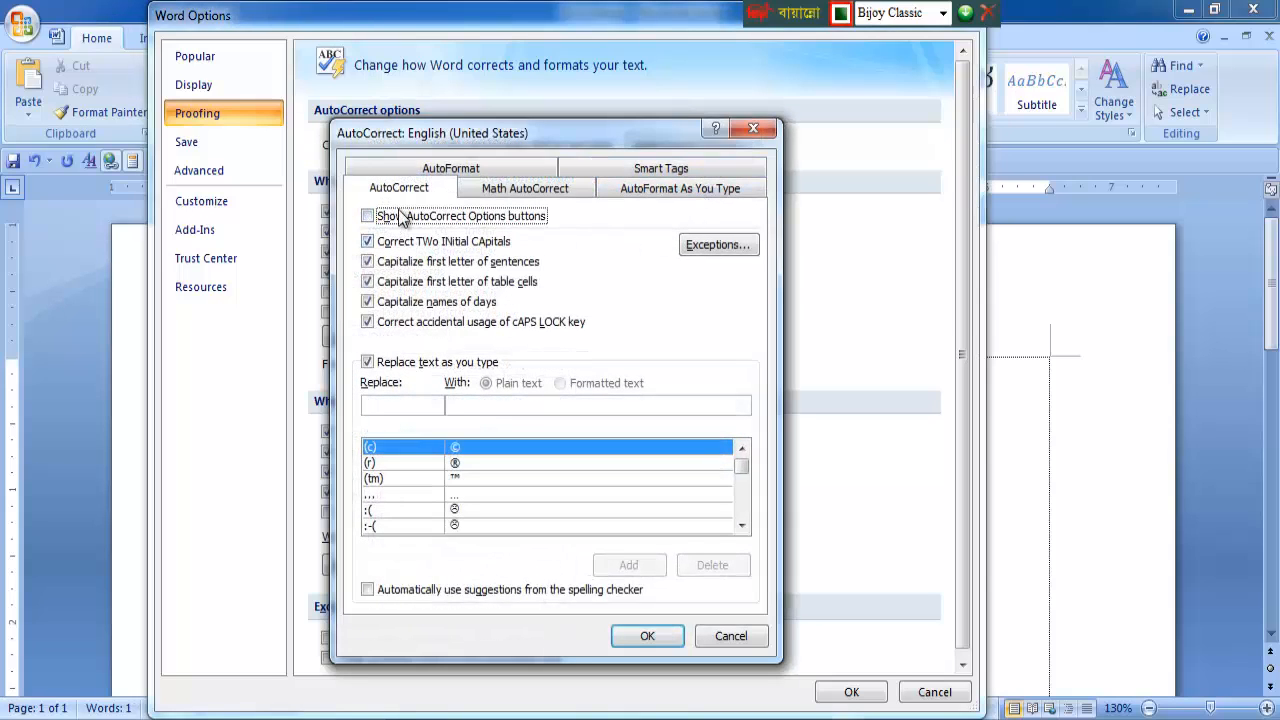
pyautogui.click(398, 242)
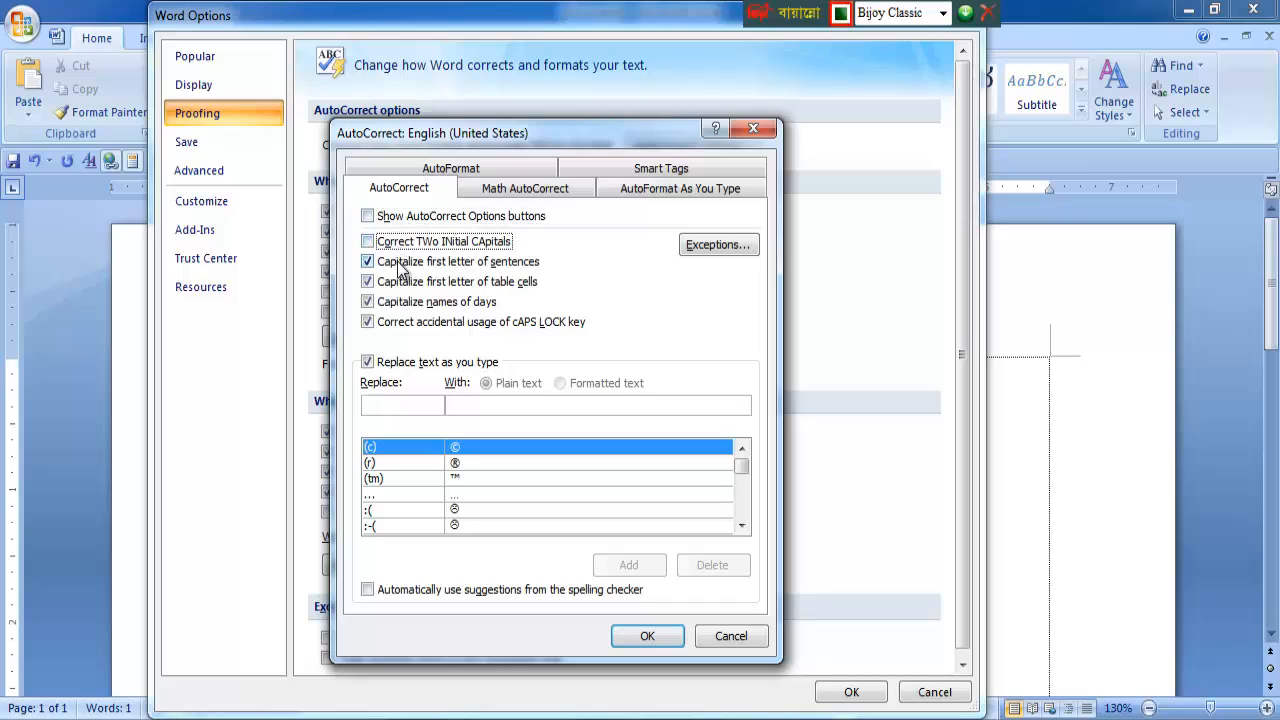
pyautogui.click(401, 262)
pyautogui.click(404, 283)
pyautogui.click(410, 302)
pyautogui.click(414, 322)
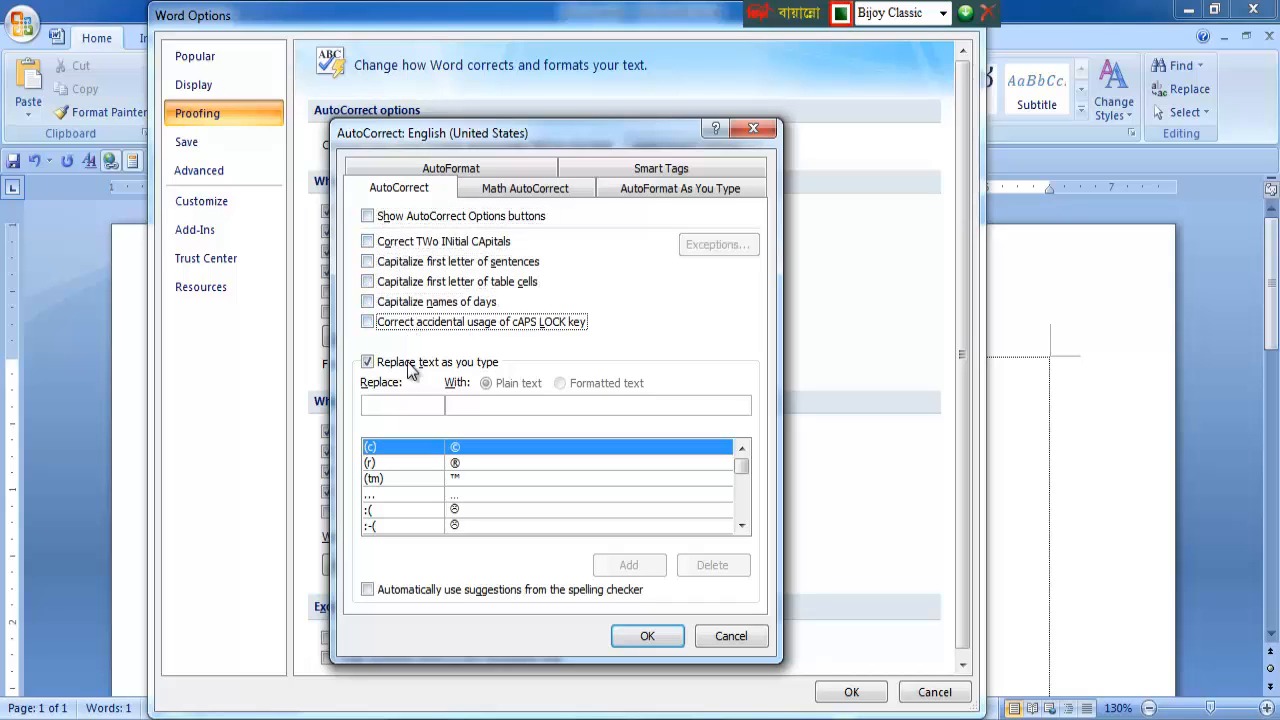
pyautogui.click(409, 364)
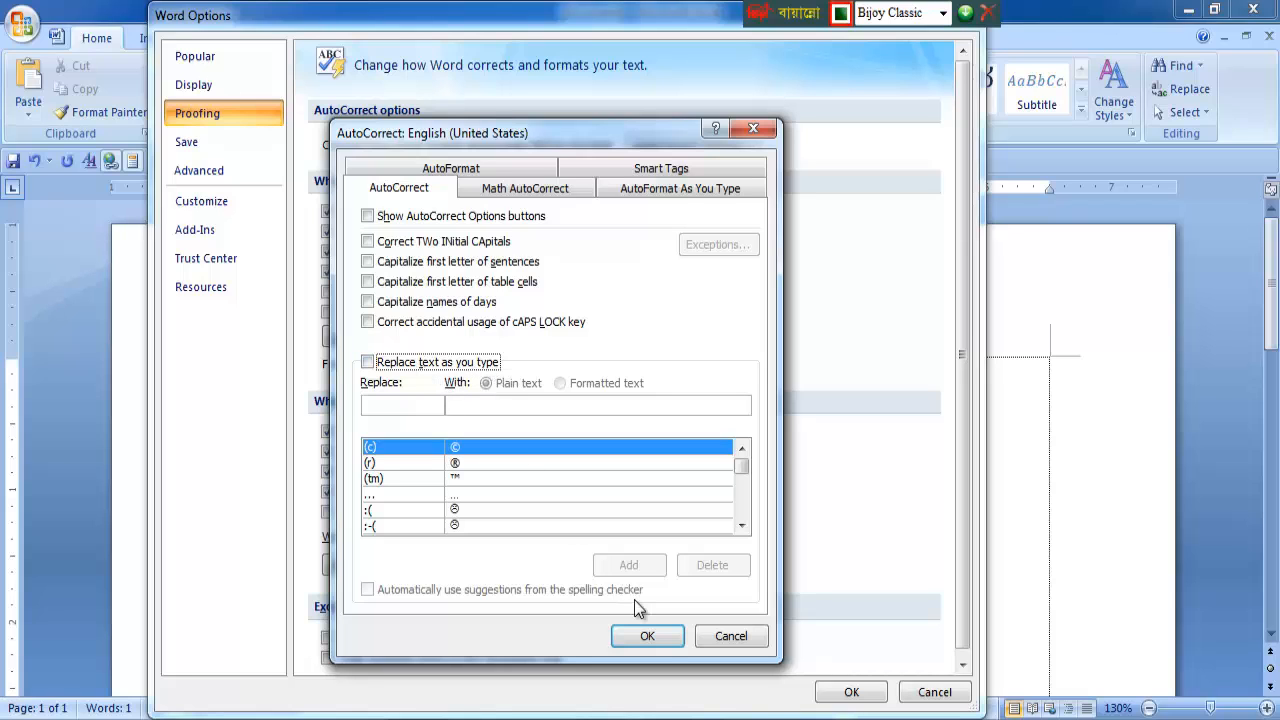
pyautogui.click(654, 641)
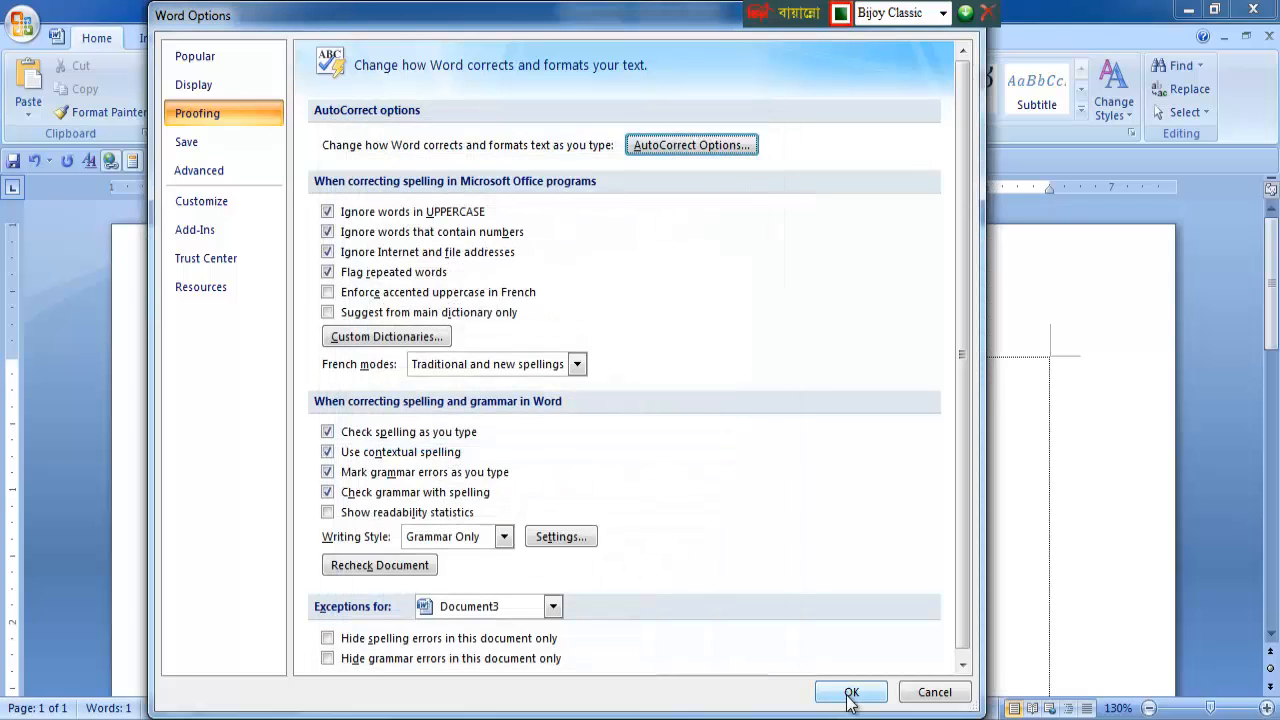
pyautogui.click(848, 691)
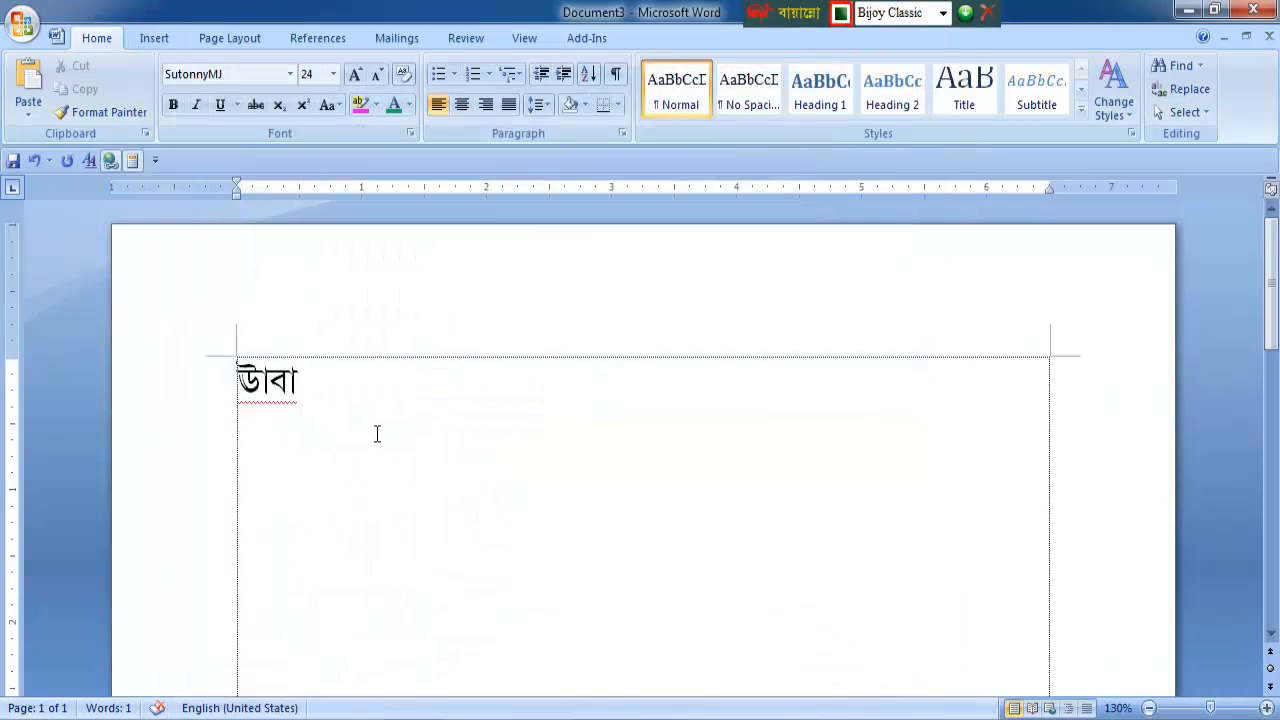
# Write the word বাবা again on a new line below the first word in the Word 2007 document.
pyautogui.press('Return')
pyautogui.write('বাবা')
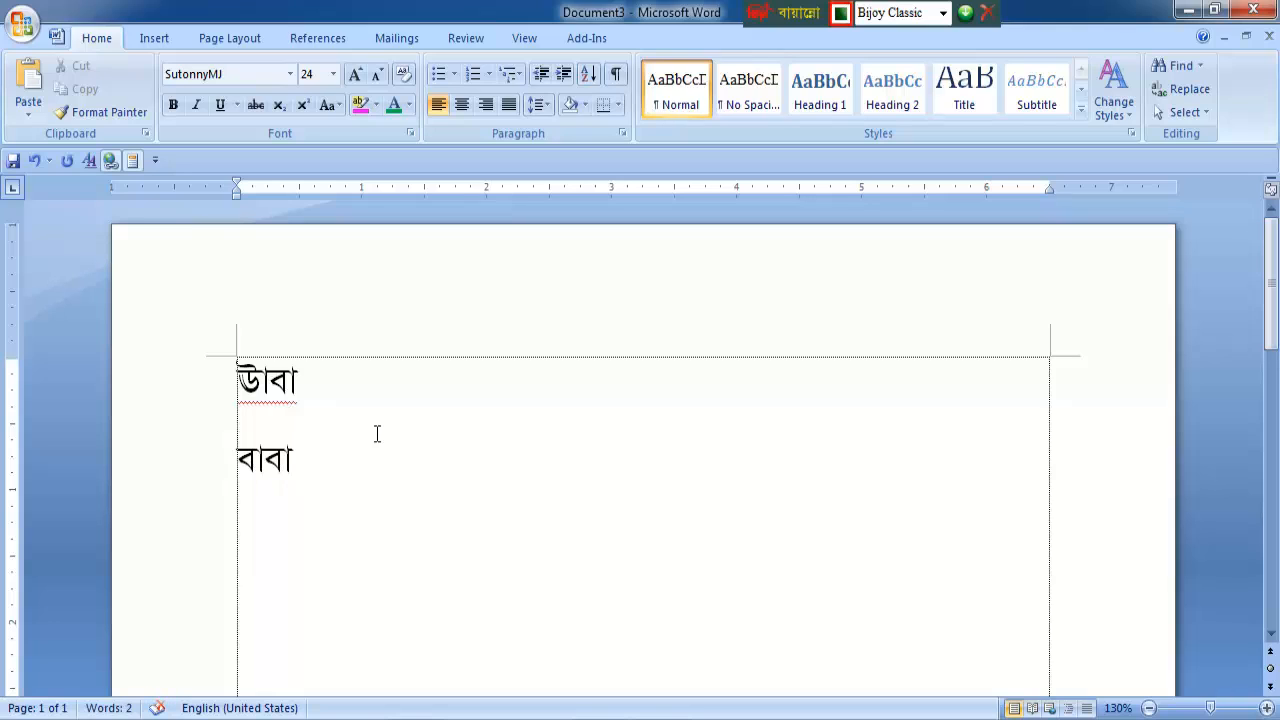